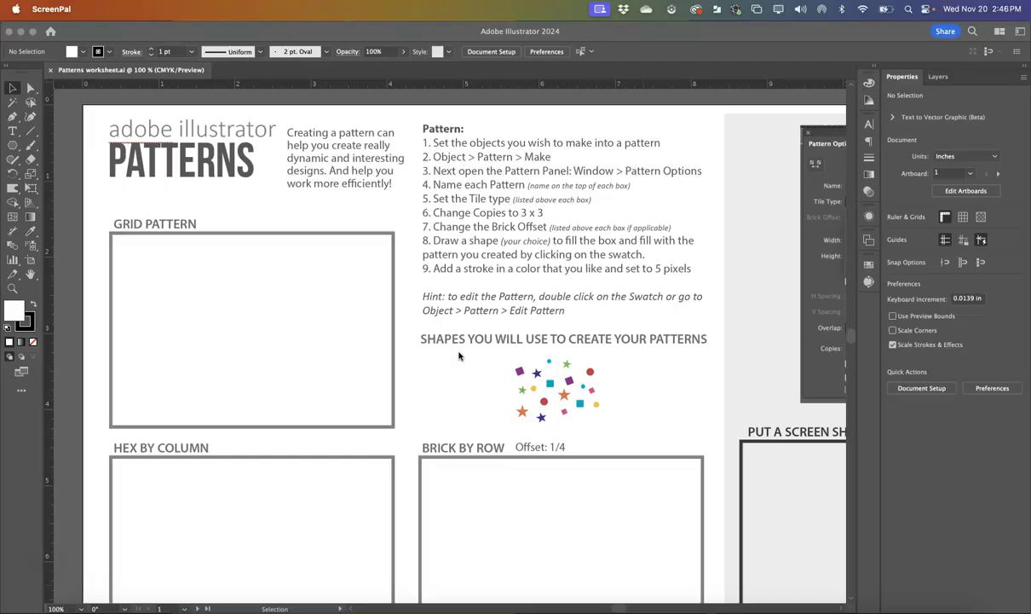
Step: Marquee-select the whole confetti shape cluster on the Patterns worksheet and open the Window menu
{"action": "left_click", "coordinate": [545, 369]}
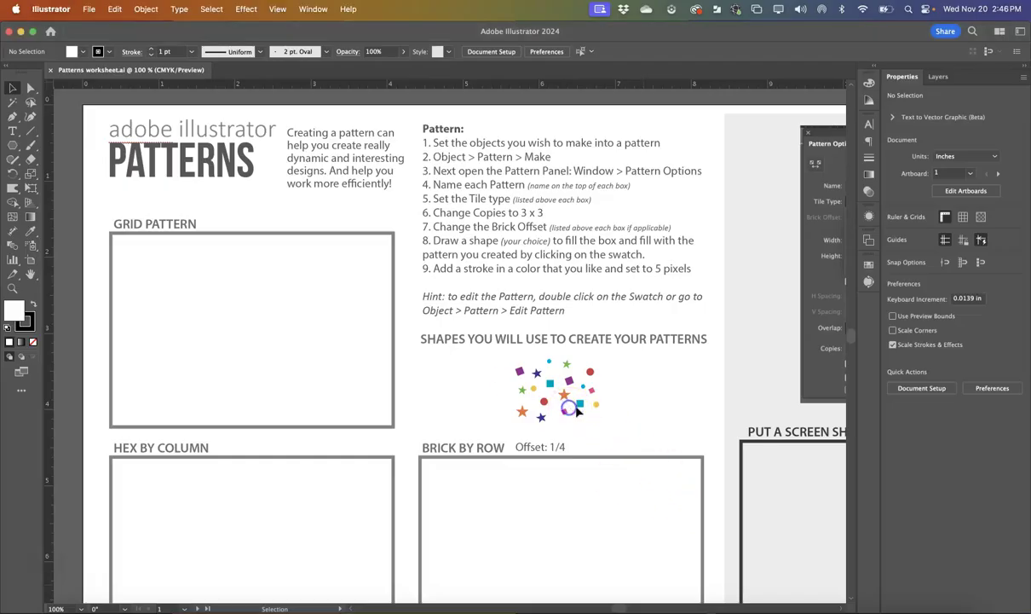
{"action": "mouse_move", "coordinate": [601, 392]}
{"action": "left_mouse_down"}
{"action": "mouse_move", "coordinate": [563, 387]}
{"action": "mouse_move", "coordinate": [600, 371]}
{"action": "left_mouse_up"}
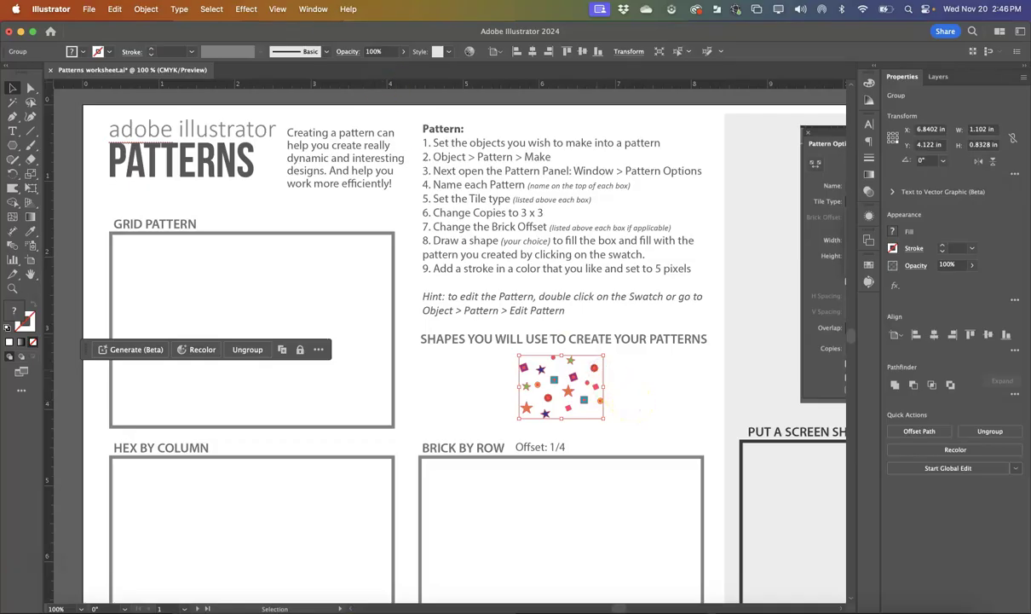
{"action": "left_click", "coordinate": [312, 9]}
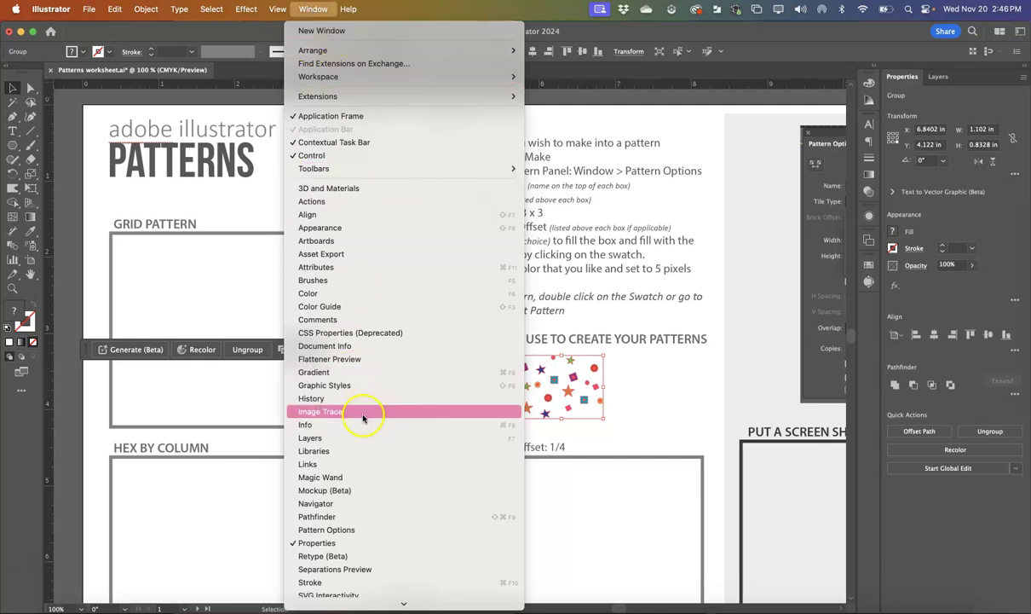
Step: Show the Pattern Options panel, move it up out of the way, and reselect the confetti group
{"action": "left_click", "coordinate": [334, 532]}
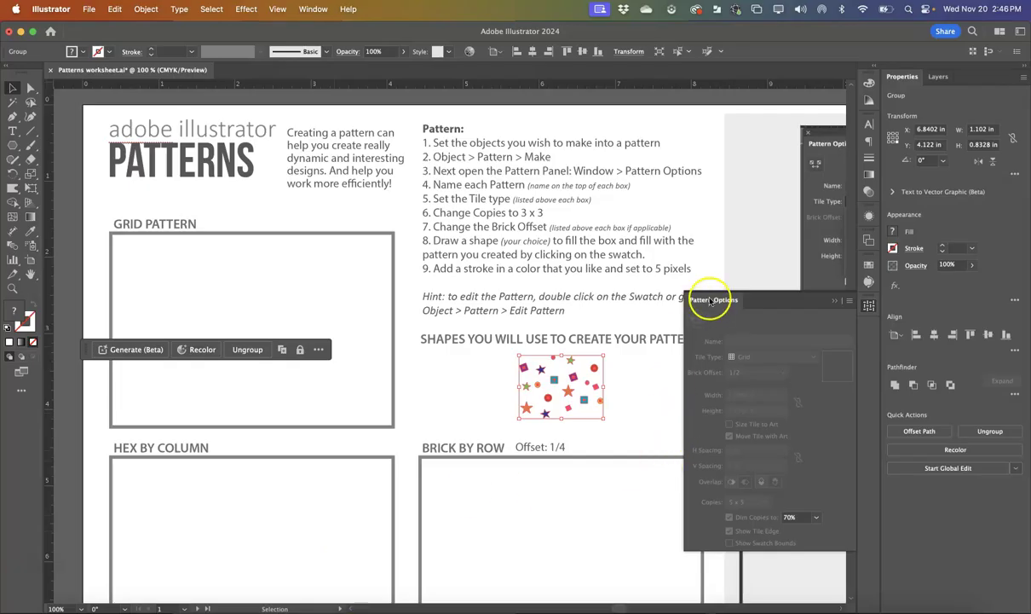
{"action": "left_click_drag", "start_coordinate": [712, 300], "coordinate": [652, 89]}
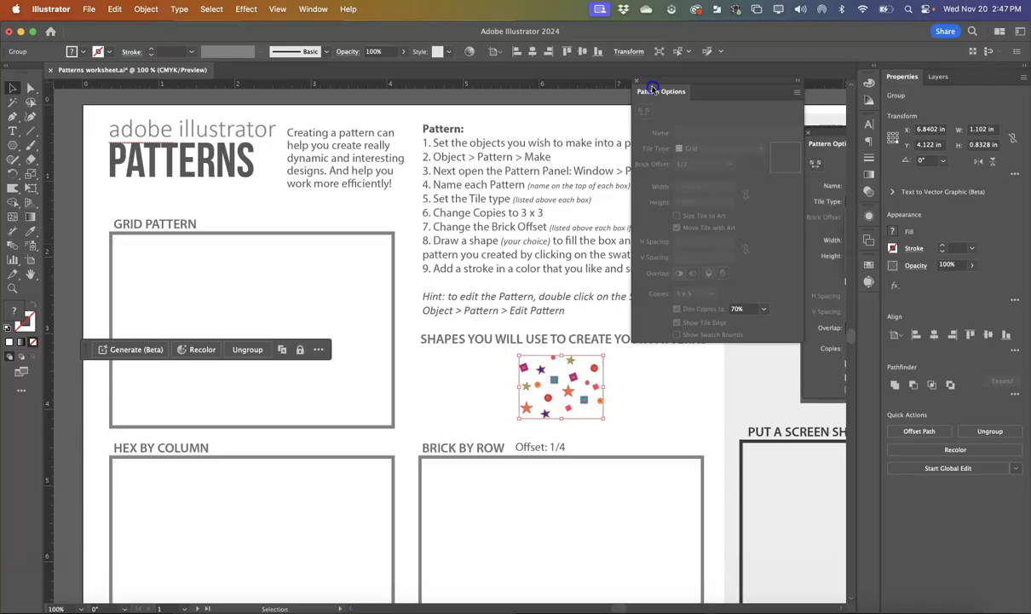
{"action": "left_click", "coordinate": [635, 419]}
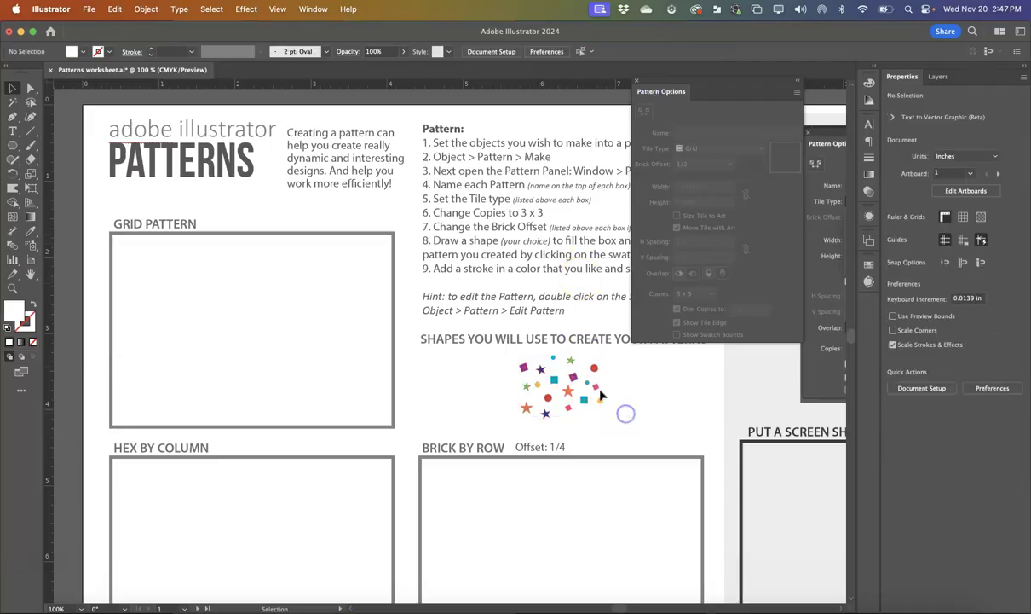
{"action": "left_click", "coordinate": [549, 407]}
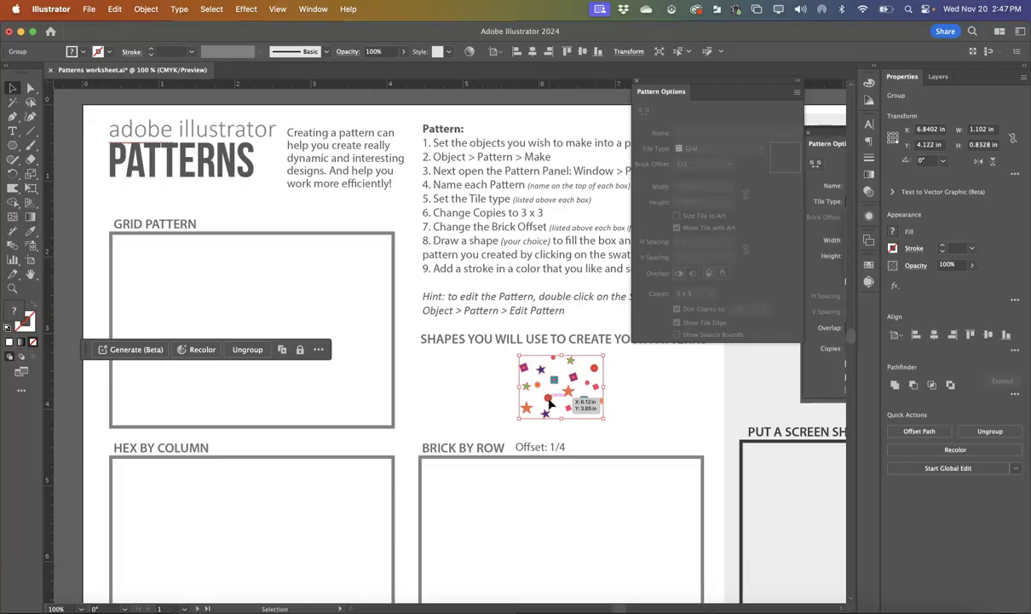
Step: Make the confetti group into a new pattern swatch, 'New Pattern 2', and enter pattern editing
{"action": "left_click", "coordinate": [143, 9]}
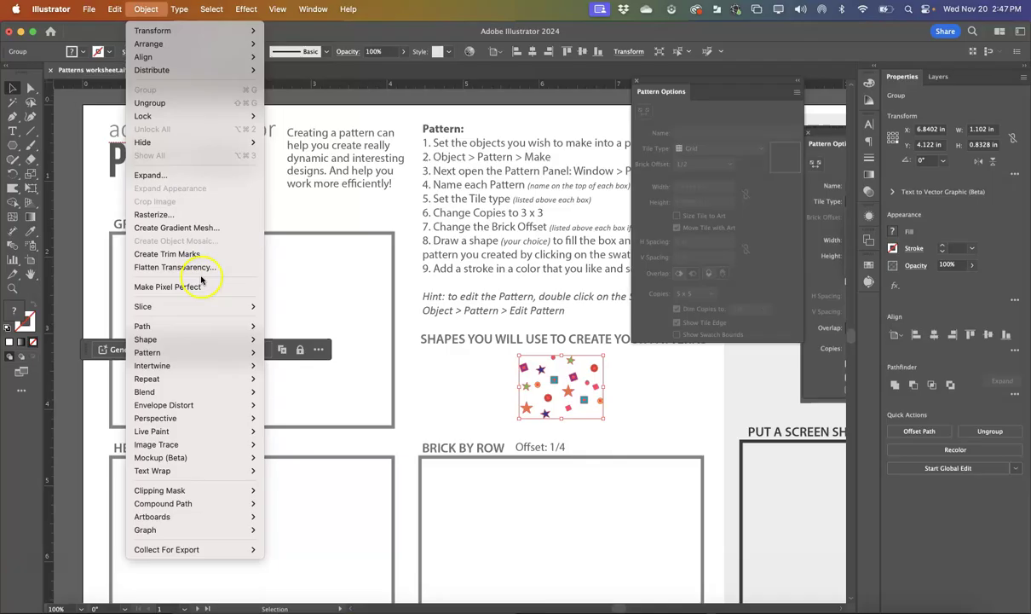
{"action": "mouse_move", "coordinate": [223, 352]}
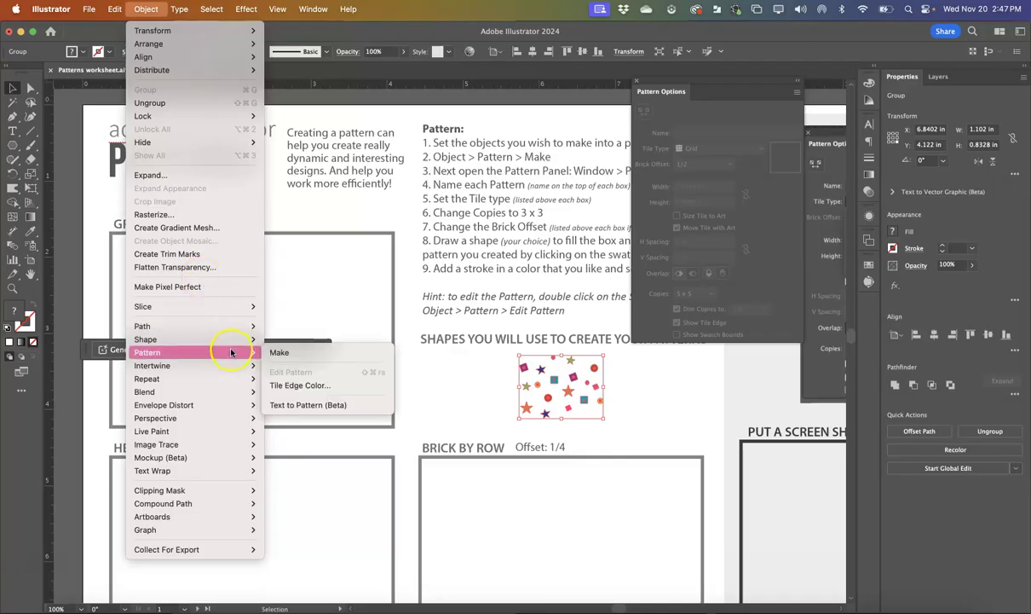
{"action": "left_click", "coordinate": [313, 356]}
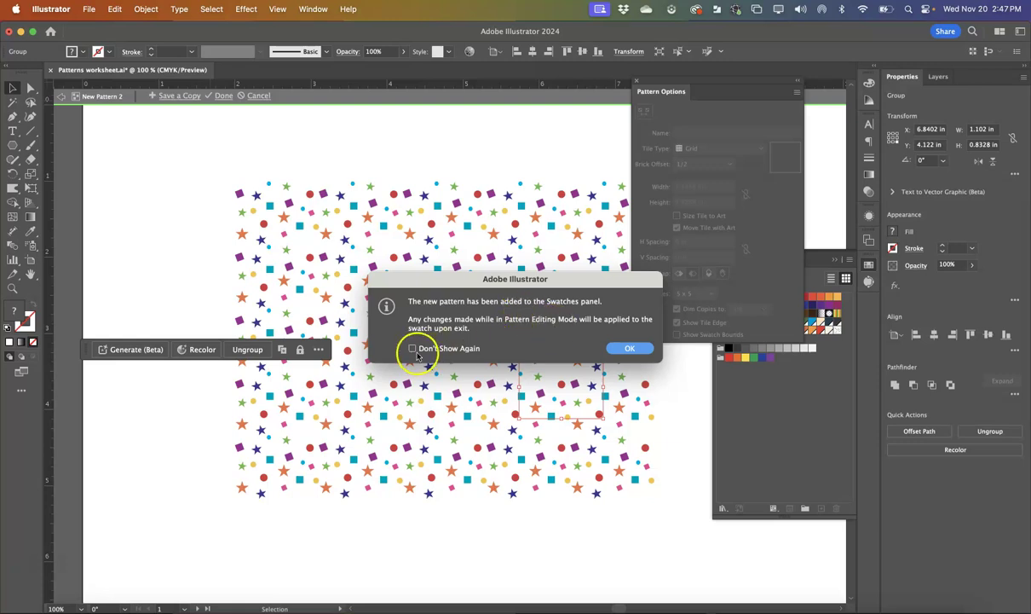
Step: Dismiss the pattern-added notice and switch the Swatches panel to Large Thumbnail View
{"action": "left_click", "coordinate": [623, 347]}
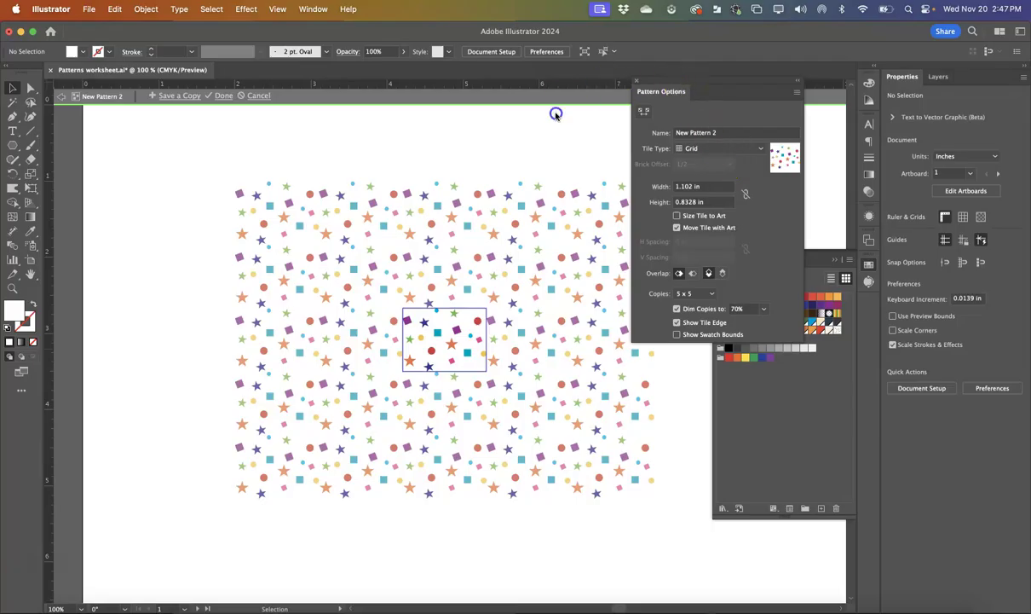
{"action": "left_click_drag", "start_coordinate": [667, 107], "coordinate": [560, 67]}
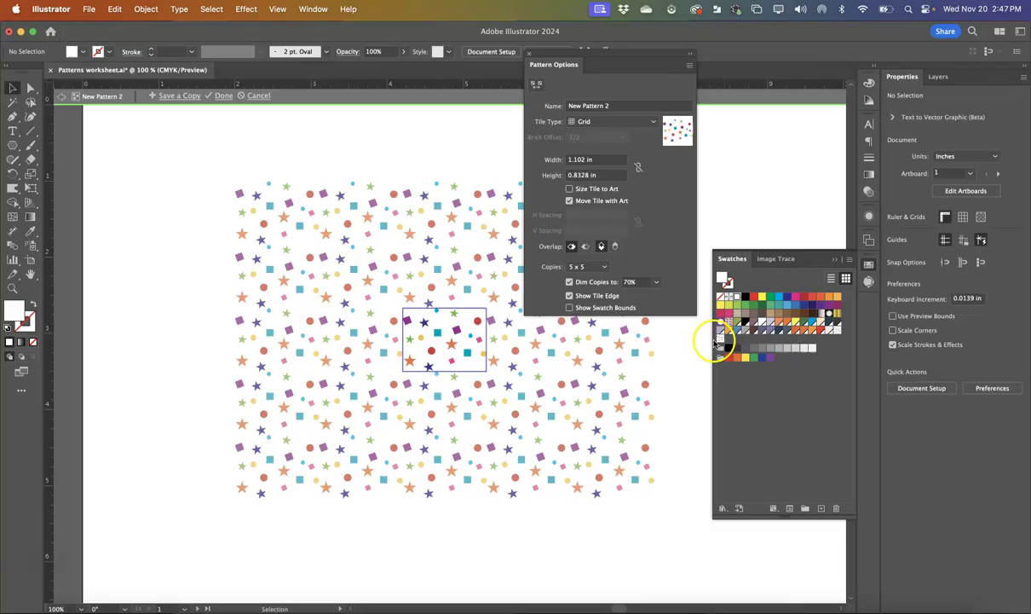
{"action": "left_click", "coordinate": [849, 259]}
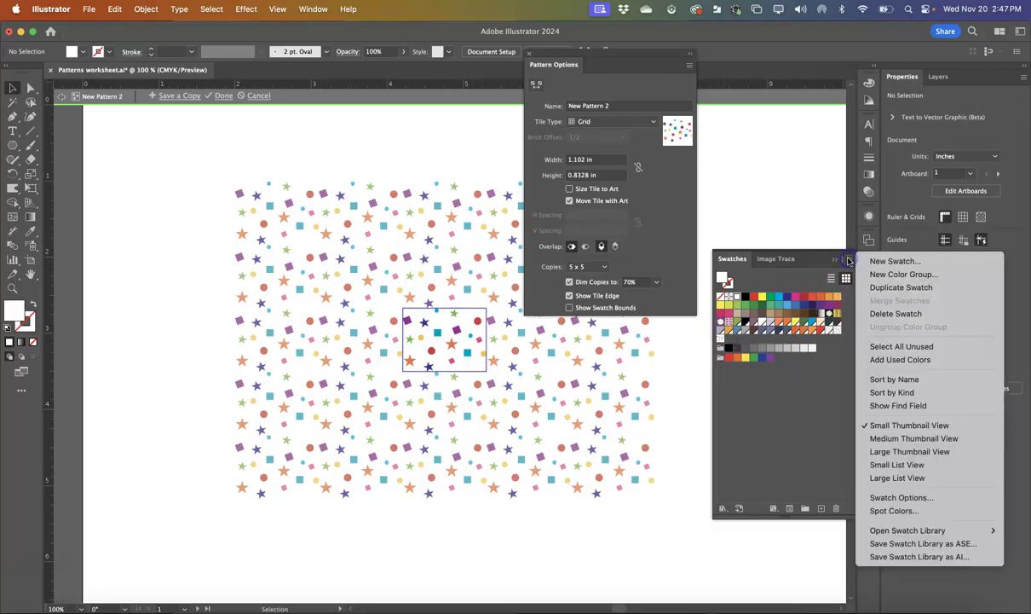
{"action": "left_click", "coordinate": [876, 451]}
{"action": "scroll", "coordinate": [788, 480], "scroll_direction": "down", "scroll_amount": 2}
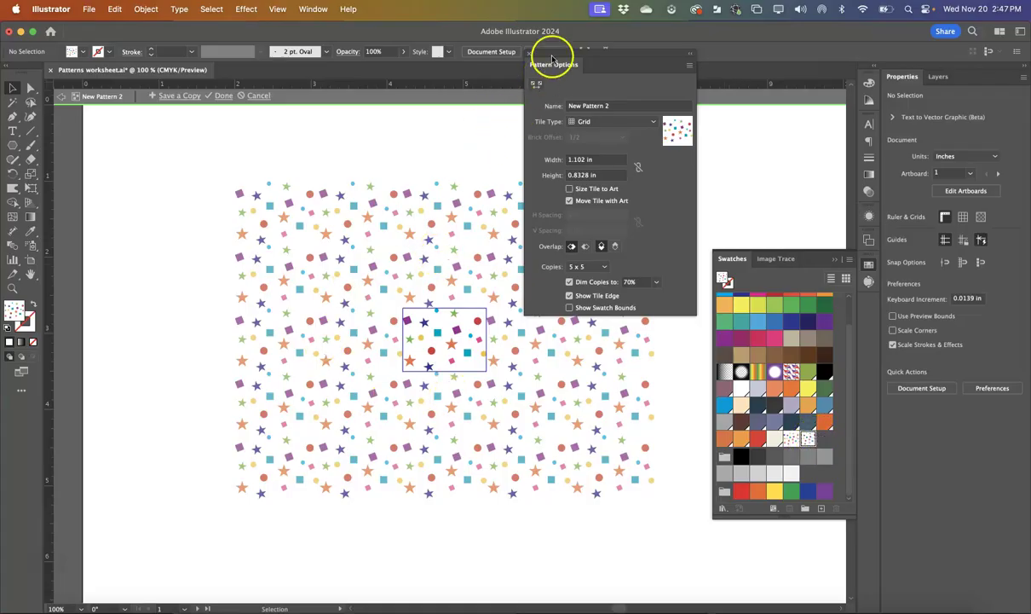
Step: Nudge a shape in the tile, try Brick by Row, then set tiling to Brick by Column
{"action": "left_click_drag", "start_coordinate": [554, 64], "coordinate": [671, 66]}
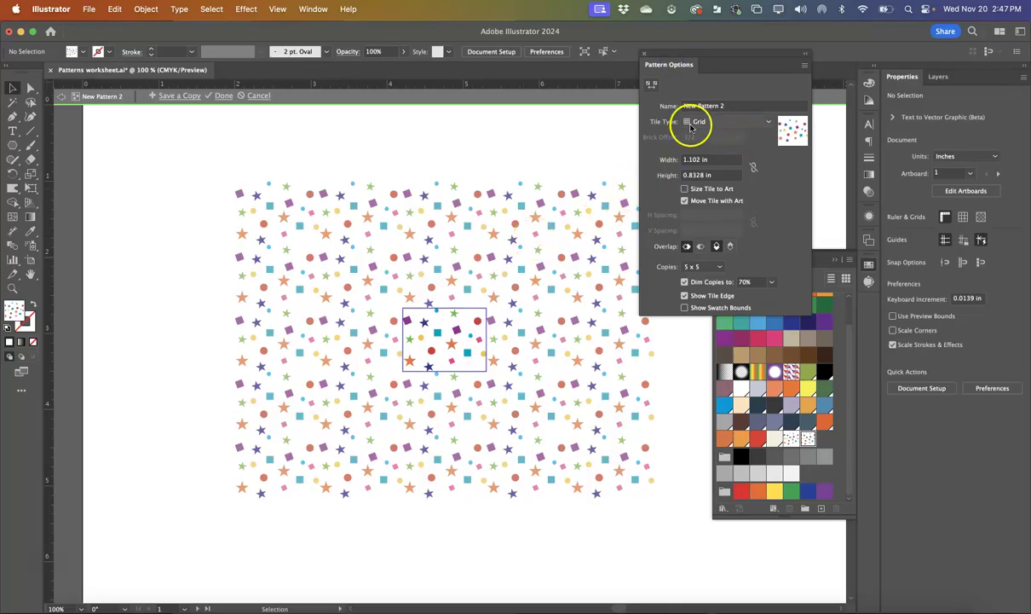
{"action": "left_click_drag", "start_coordinate": [481, 360], "coordinate": [436, 356]}
{"action": "left_click", "coordinate": [763, 124]}
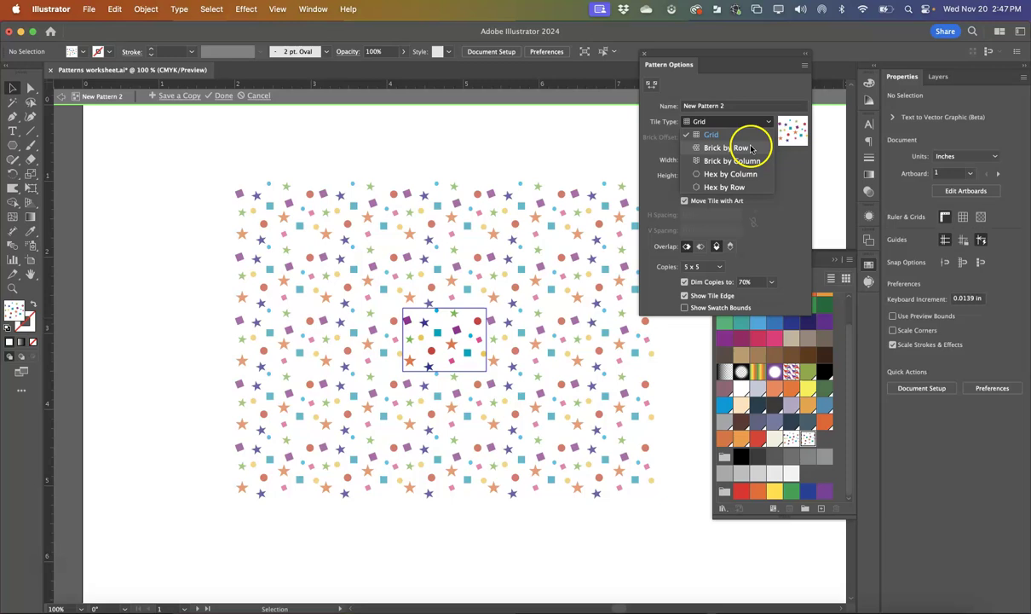
{"action": "left_click", "coordinate": [750, 148]}
{"action": "left_click", "coordinate": [748, 121]}
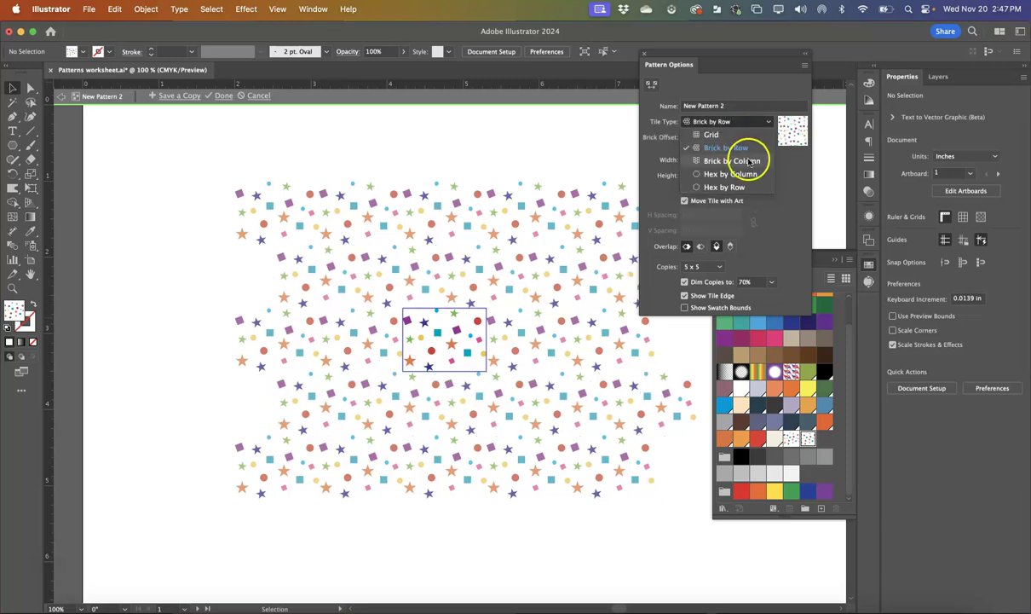
{"action": "left_click", "coordinate": [704, 160]}
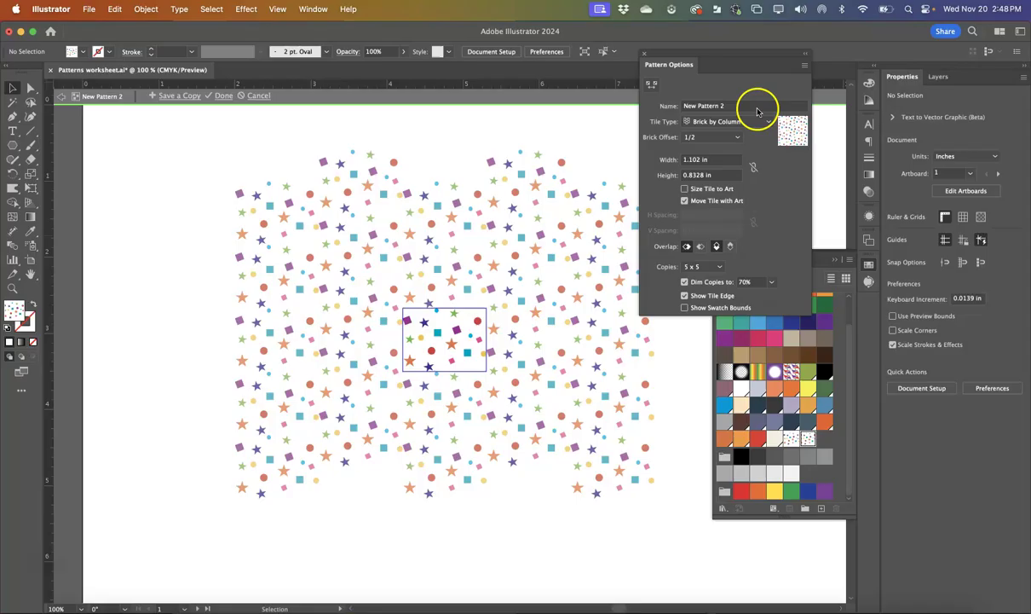
Step: Try brick offsets 2/3, 3/4 and 2/5, settling on a 1/4 brick offset
{"action": "left_click", "coordinate": [738, 137]}
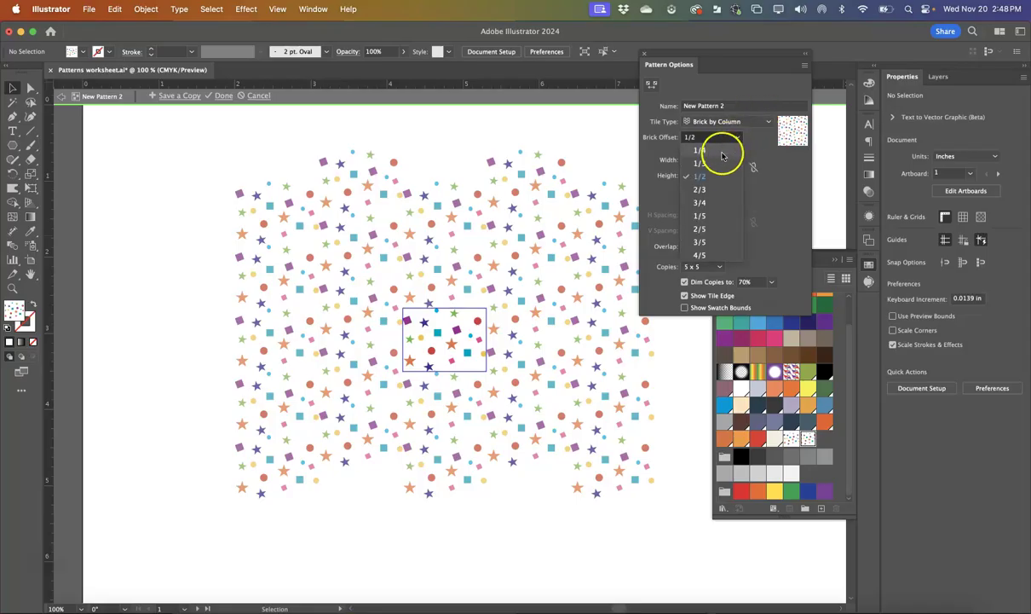
{"action": "left_click", "coordinate": [712, 189]}
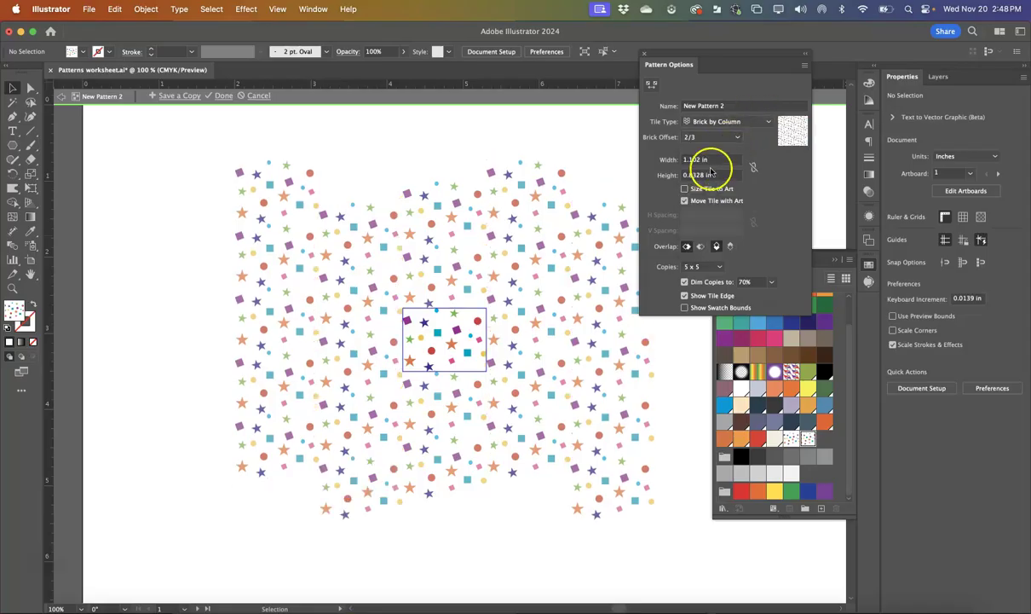
{"action": "left_click", "coordinate": [709, 139]}
{"action": "left_click", "coordinate": [712, 204]}
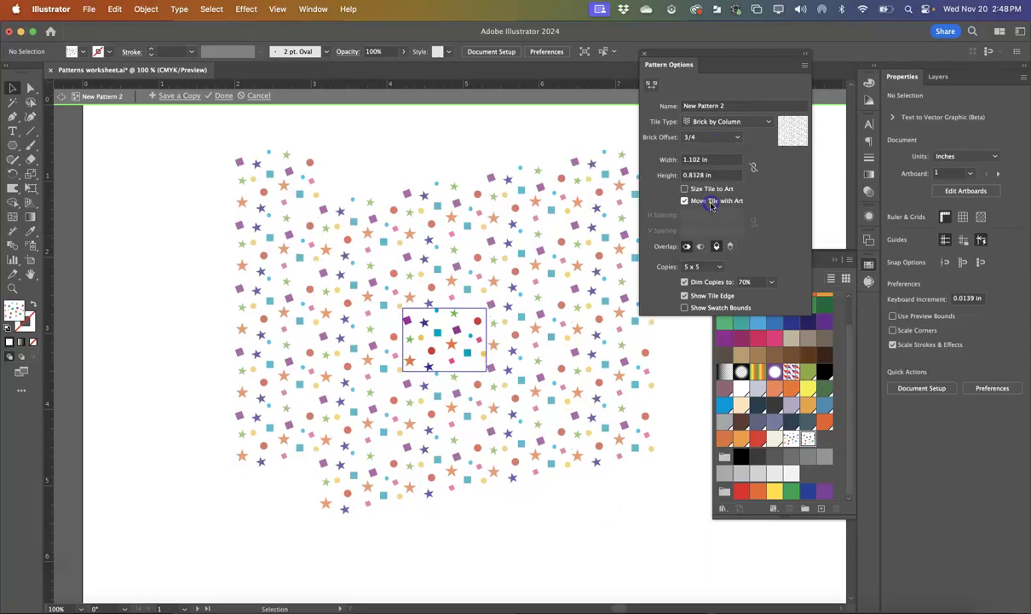
{"action": "left_click", "coordinate": [709, 138]}
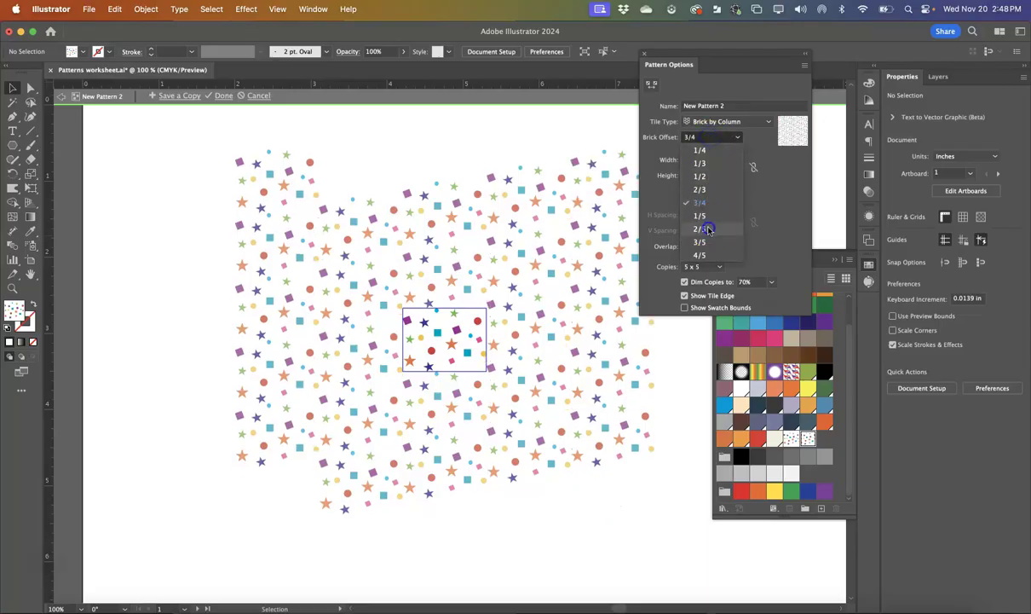
{"action": "left_click", "coordinate": [708, 229]}
{"action": "left_click", "coordinate": [706, 139]}
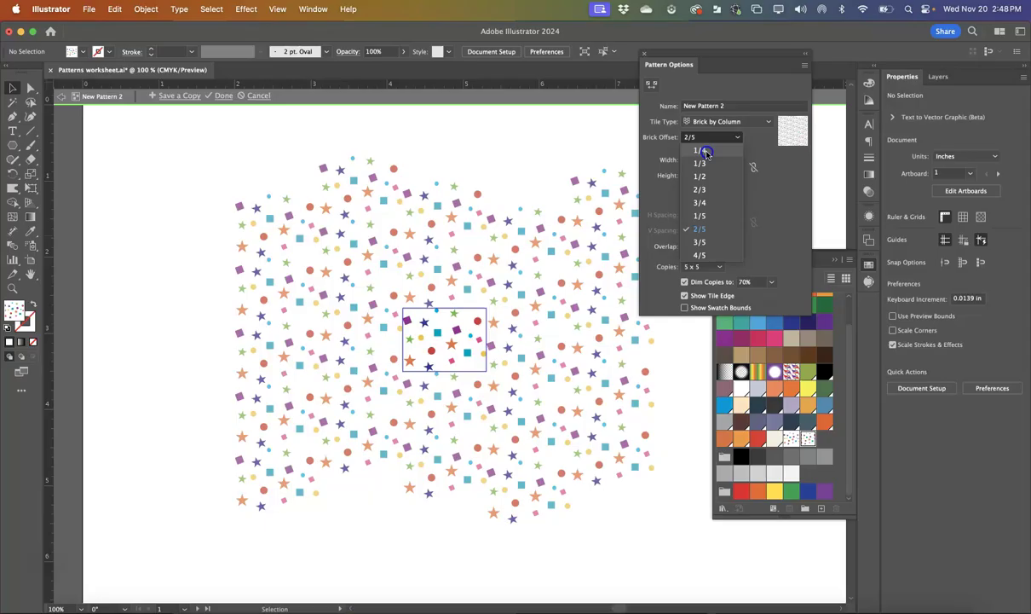
{"action": "left_click", "coordinate": [706, 151]}
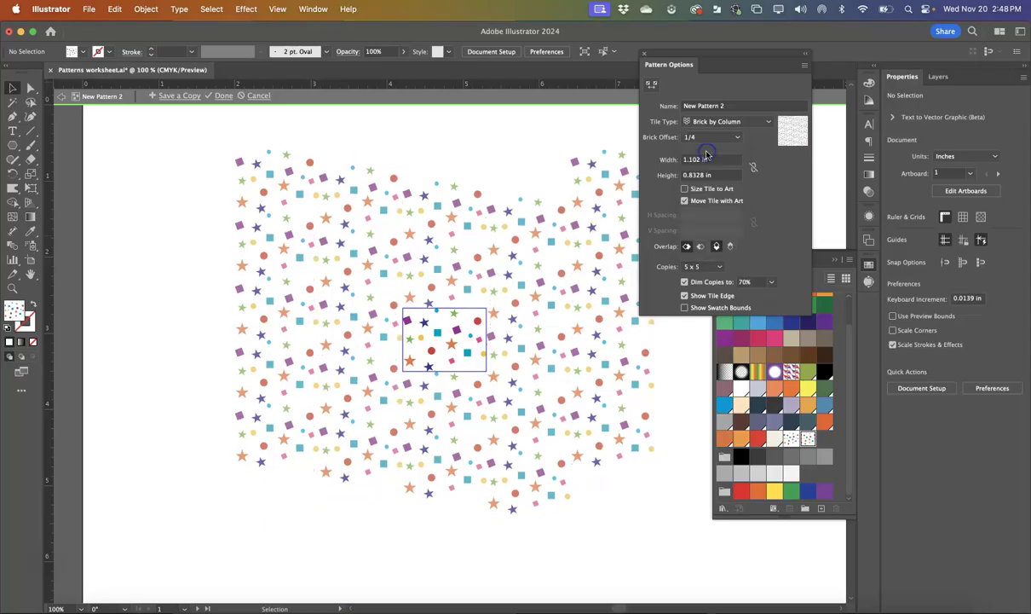
{"action": "left_click", "coordinate": [756, 122]}
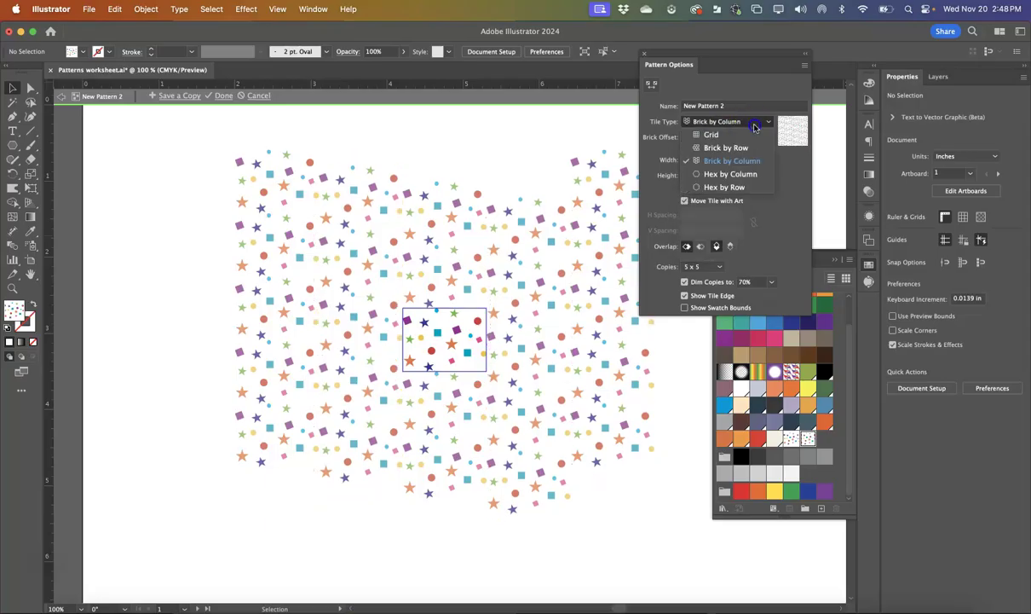
Step: Set the tiling to Hex by Column and limit the preview to 3 x 3 copies
{"action": "left_click", "coordinate": [730, 174]}
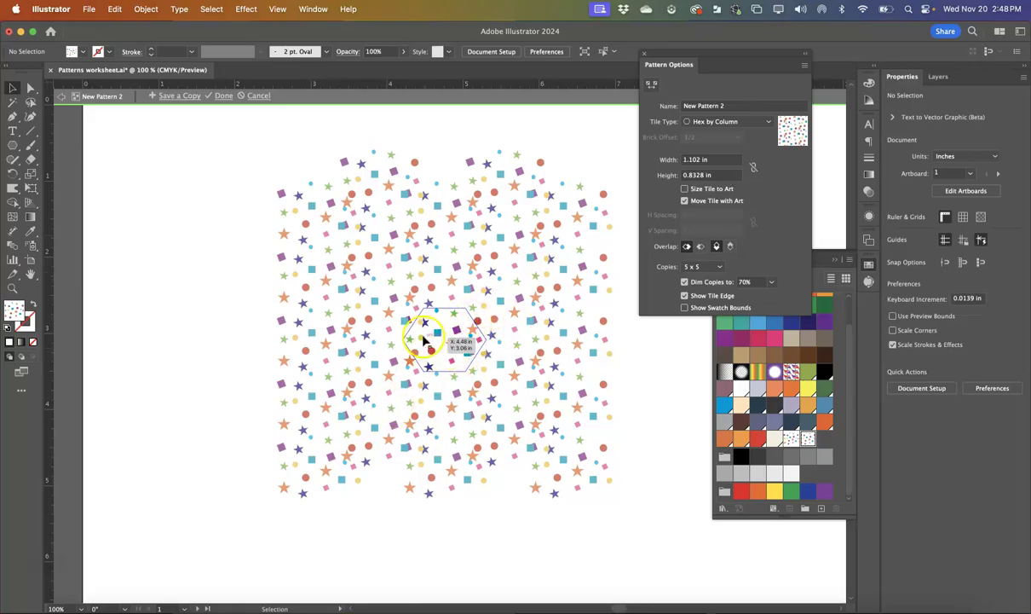
{"action": "scroll", "coordinate": [456, 328], "scroll_direction": "up", "scroll_amount": 5}
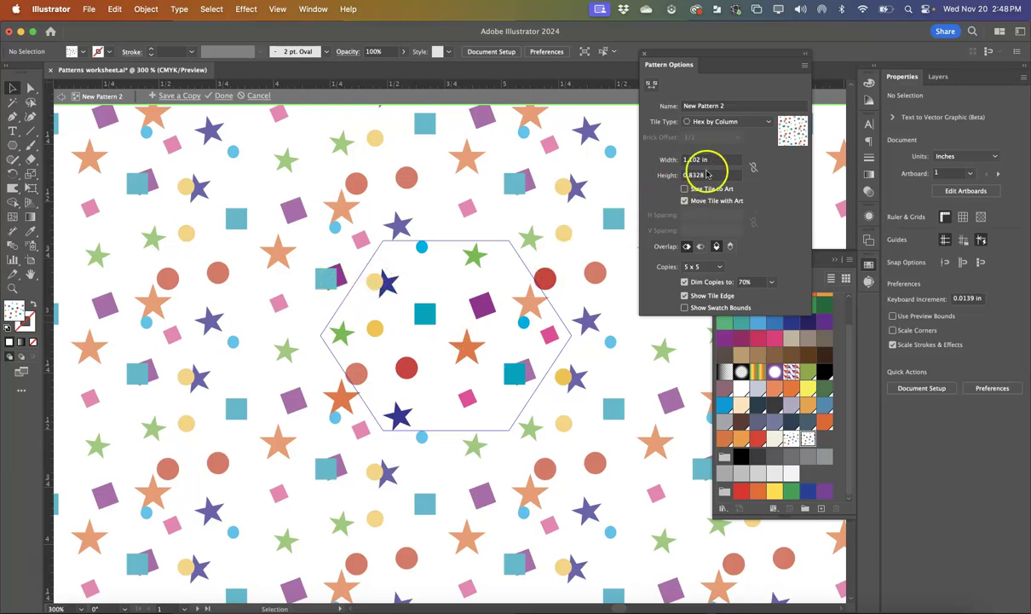
{"action": "left_click", "coordinate": [714, 267]}
{"action": "left_click", "coordinate": [710, 292]}
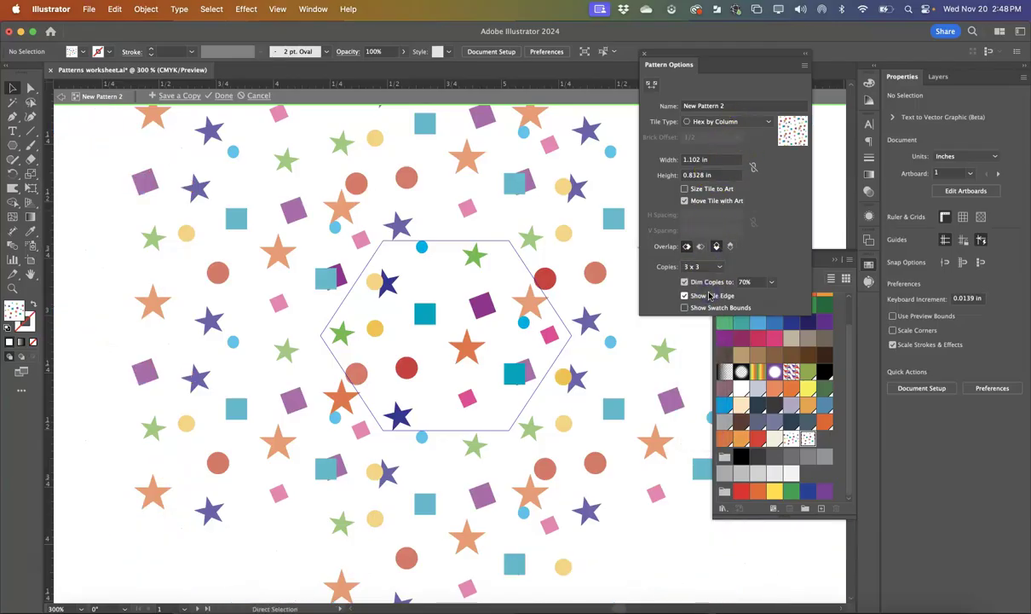
{"action": "key", "text": "super+minus"}
Step: Try Hex by Row, return to Hex by Column, and zoom in on the tile
{"action": "left_click", "coordinate": [726, 121]}
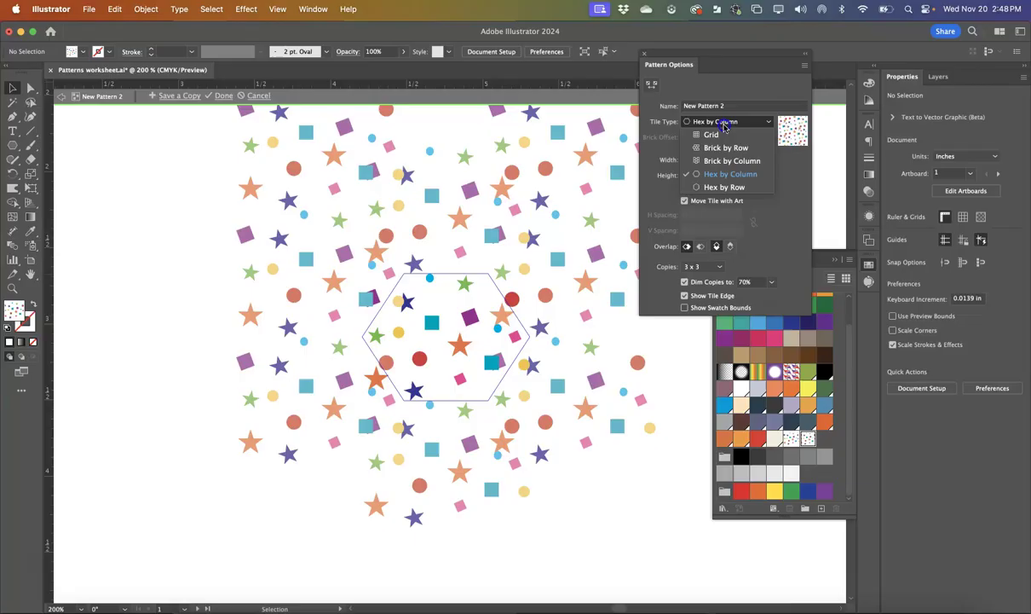
{"action": "left_click", "coordinate": [720, 192]}
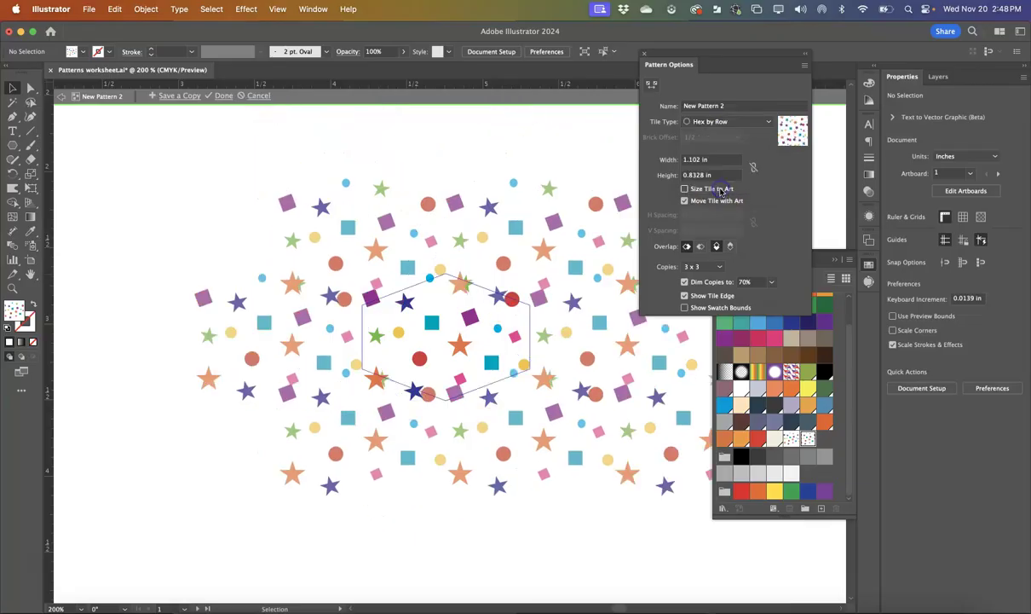
{"action": "left_click", "coordinate": [715, 122]}
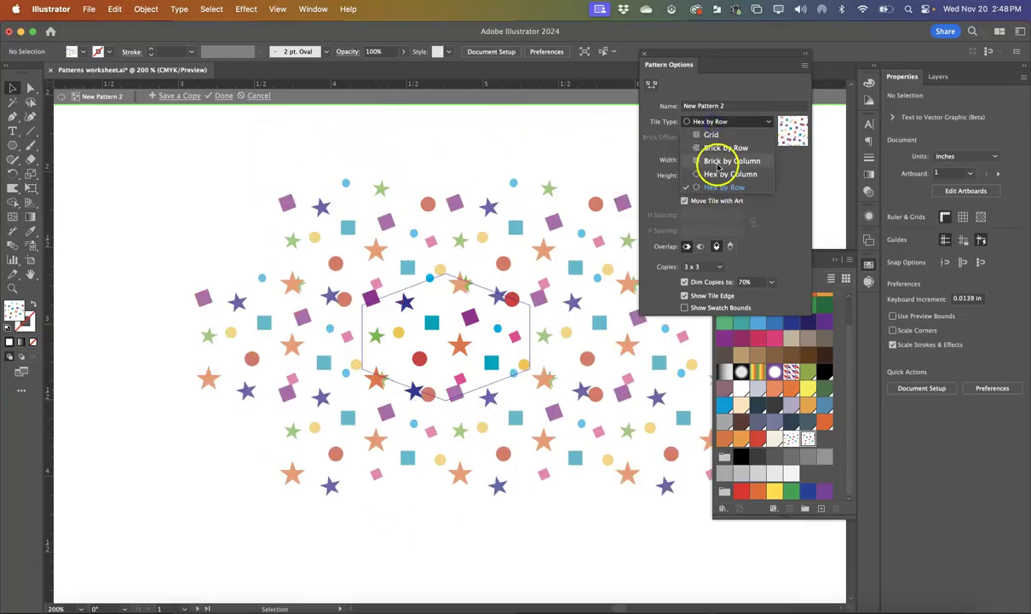
{"action": "left_click", "coordinate": [717, 172]}
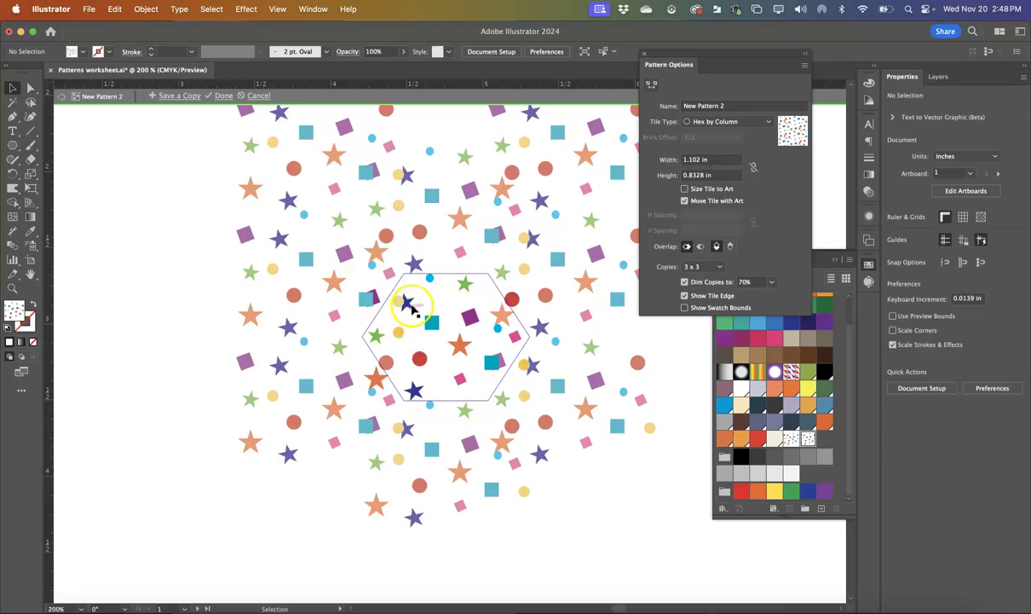
{"action": "key", "text": "super+equal"}
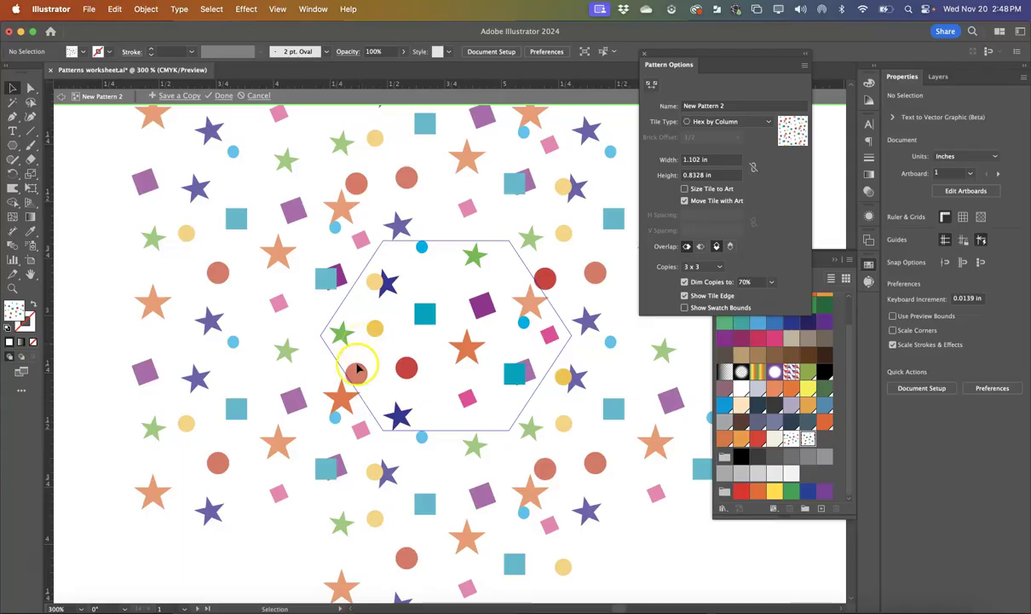
Step: Reposition a shape group, the red circle, blue star, green star and blue circle within the tile
{"action": "left_click", "coordinate": [394, 286]}
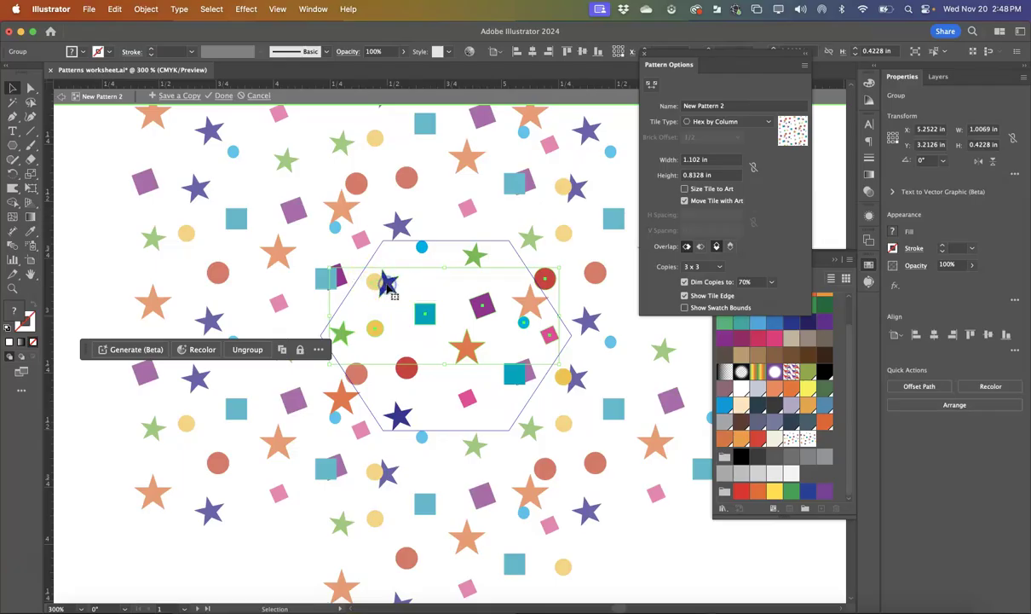
{"action": "left_click_drag", "start_coordinate": [387, 288], "coordinate": [409, 293]}
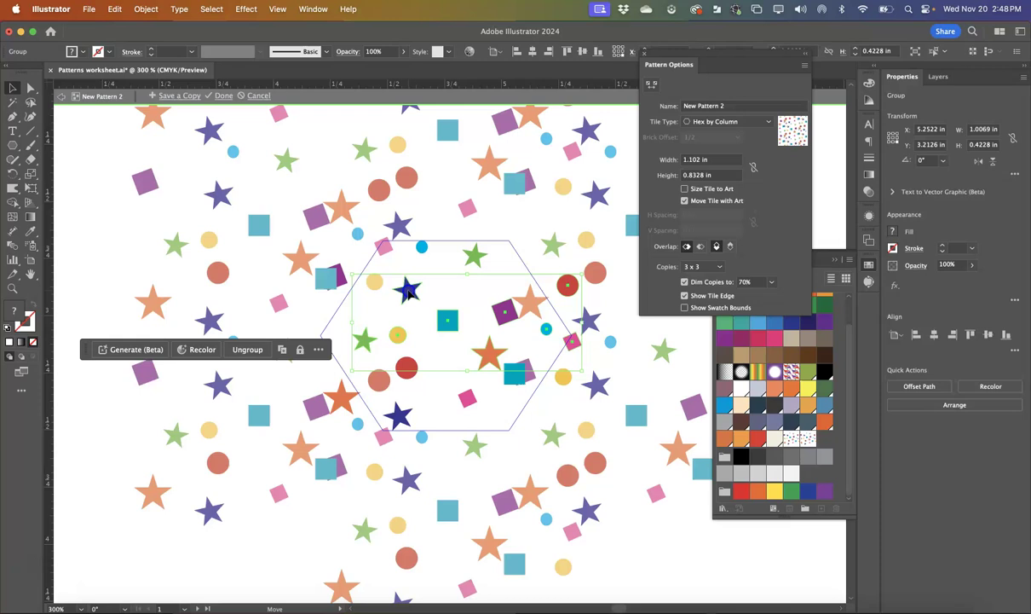
{"action": "left_click_drag", "start_coordinate": [409, 365], "coordinate": [435, 374]}
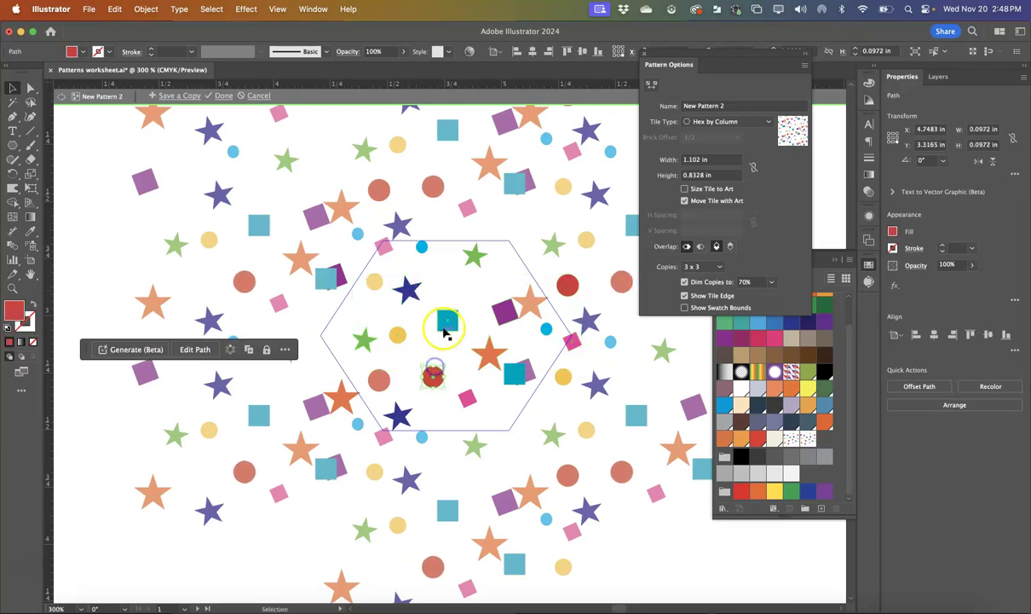
{"action": "left_click_drag", "start_coordinate": [446, 334], "coordinate": [451, 336]}
{"action": "left_click", "coordinate": [412, 293]}
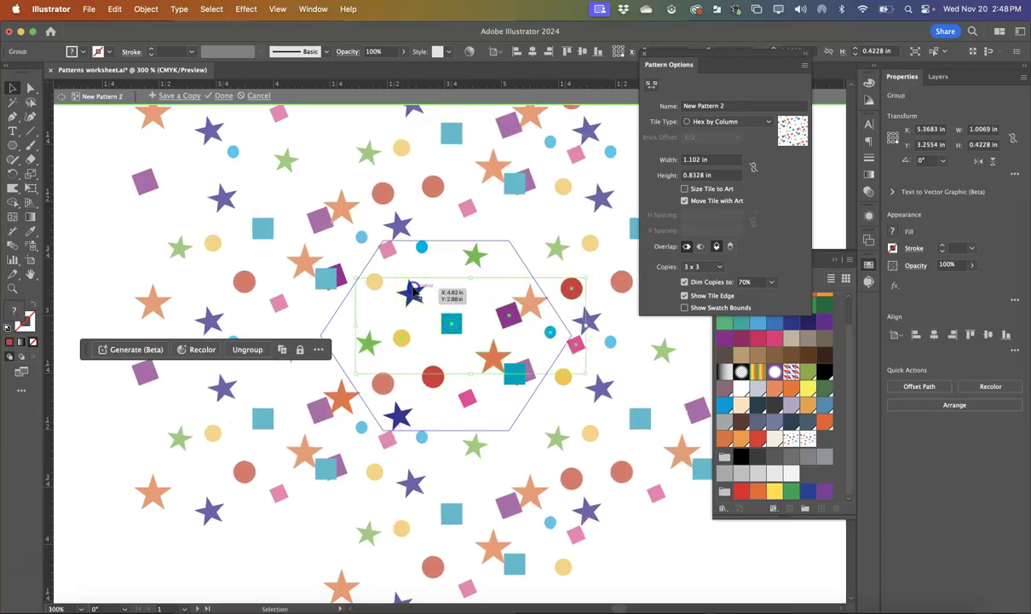
{"action": "left_click_drag", "start_coordinate": [413, 294], "coordinate": [414, 289]}
{"action": "left_click_drag", "start_coordinate": [471, 261], "coordinate": [479, 268]}
{"action": "left_click_drag", "start_coordinate": [423, 246], "coordinate": [442, 250]}
{"action": "left_click", "coordinate": [418, 204]}
Step: Move the teal square and two more shape groups, then toggle the Overlap setting and revert it
{"action": "left_click_drag", "start_coordinate": [513, 385], "coordinate": [503, 407]}
{"action": "left_click_drag", "start_coordinate": [509, 324], "coordinate": [533, 317]}
{"action": "key", "text": "super+shift+a"}
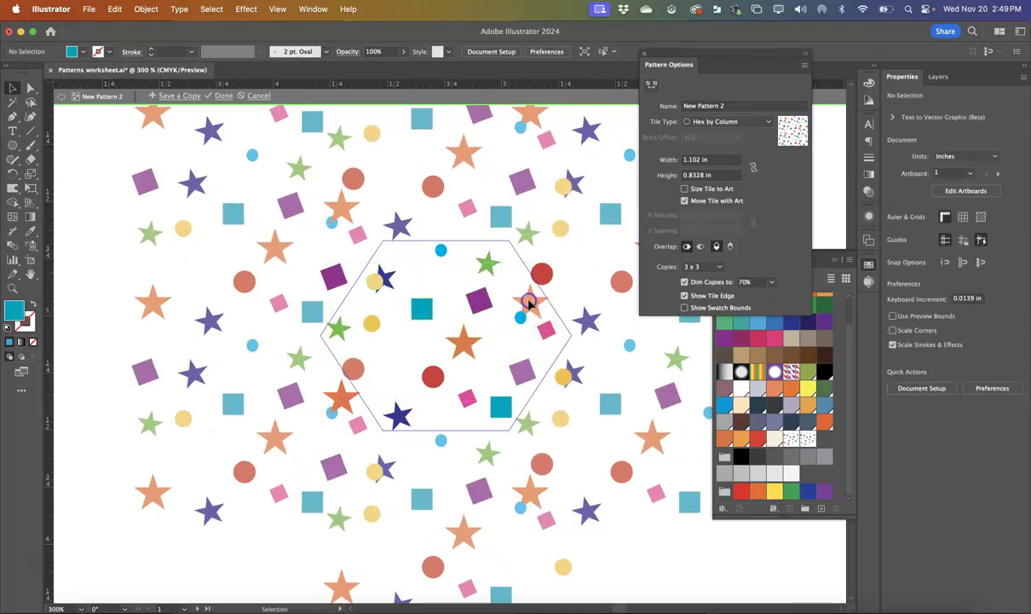
{"action": "left_click_drag", "start_coordinate": [545, 271], "coordinate": [559, 273]}
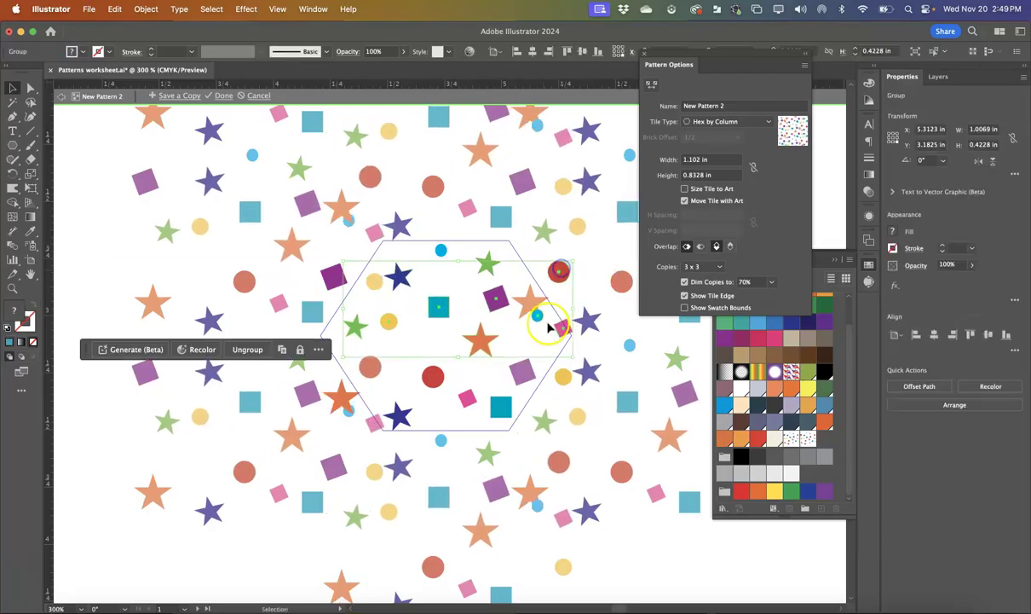
{"action": "left_click", "coordinate": [518, 358]}
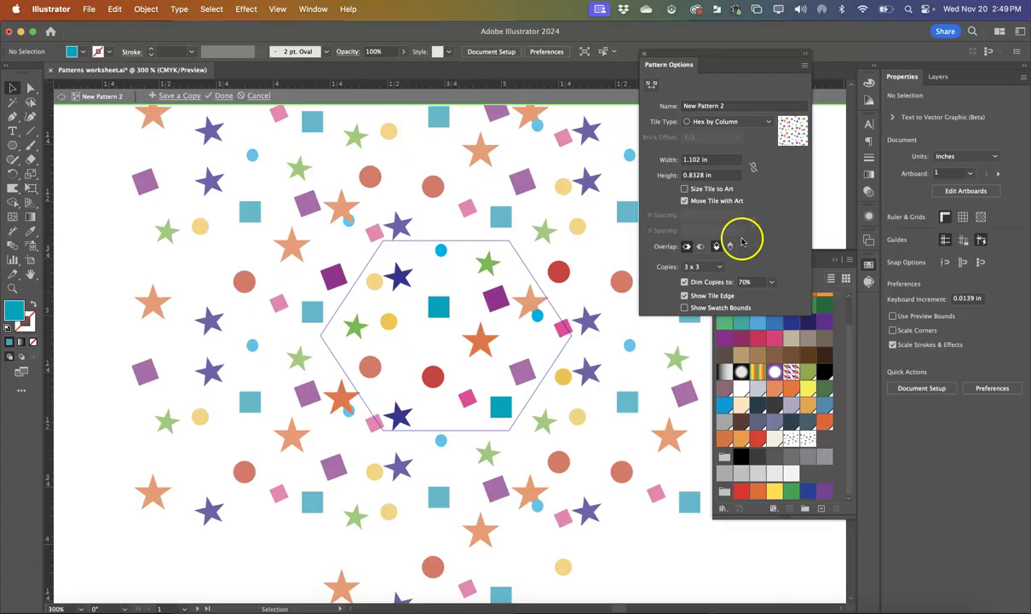
{"action": "left_click", "coordinate": [701, 246]}
{"action": "left_click", "coordinate": [688, 247]}
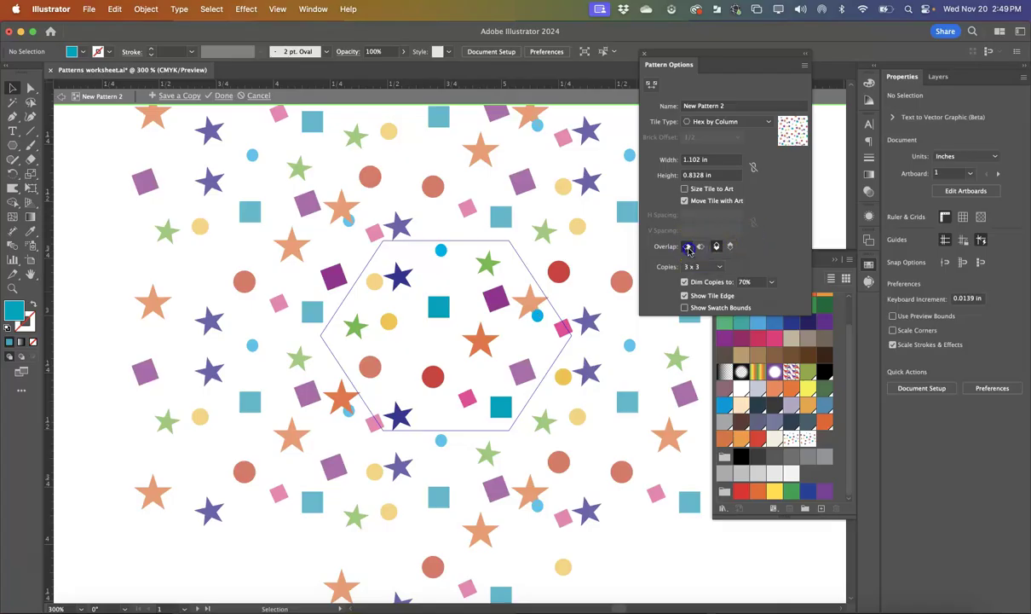
Step: Set tiling to Brick by Row with a 1/5 brick offset, then nudge a shape group up-left
{"action": "left_click", "coordinate": [707, 121]}
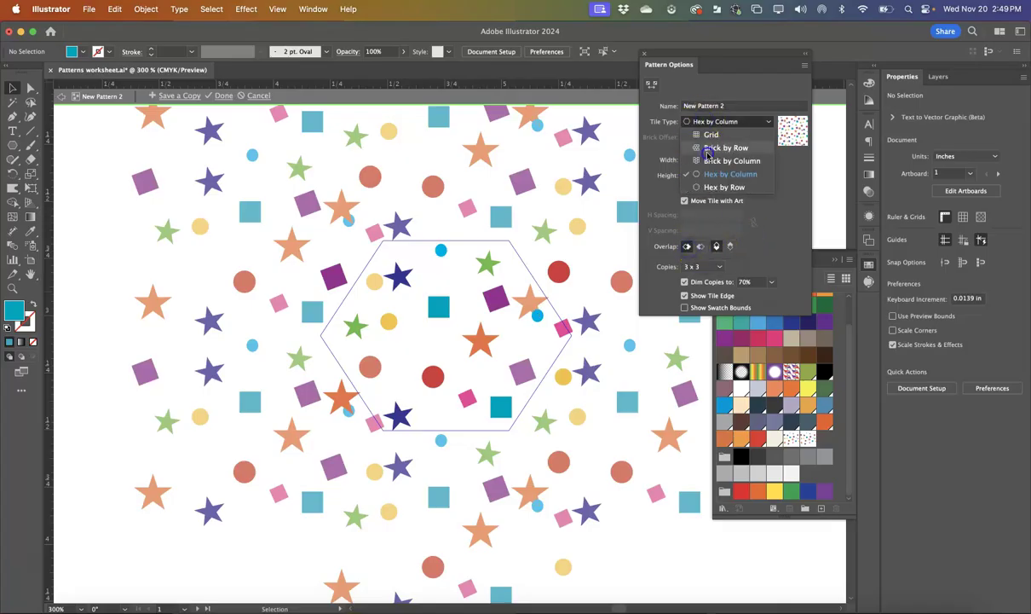
{"action": "left_click", "coordinate": [706, 142]}
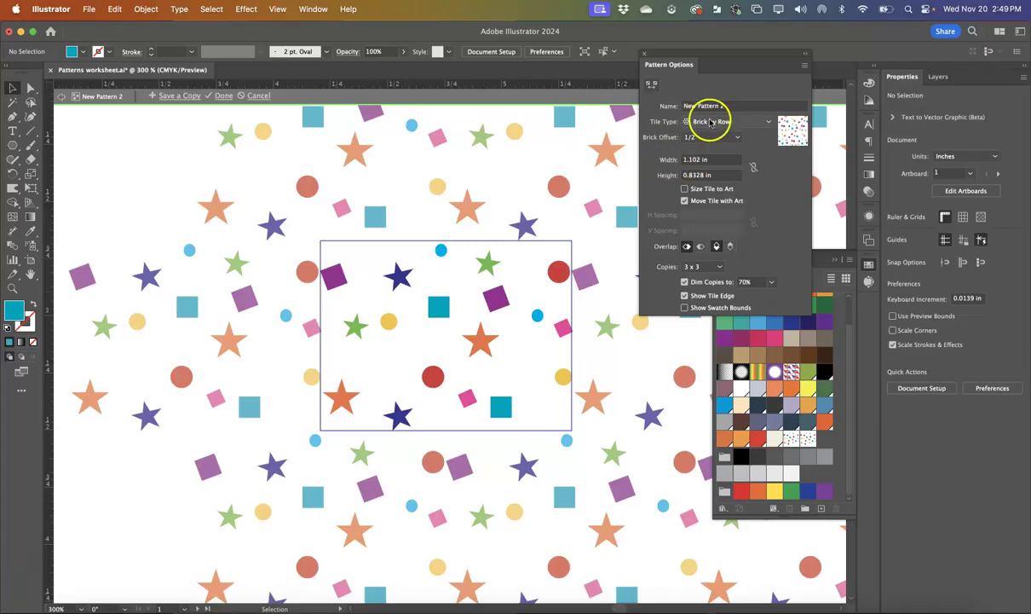
{"action": "left_click", "coordinate": [701, 139]}
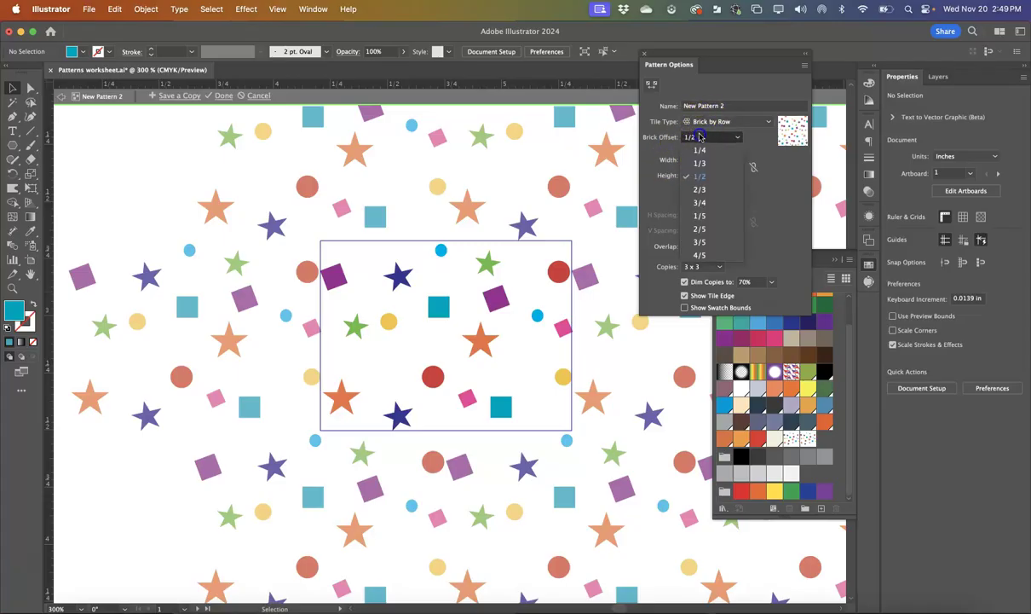
{"action": "left_click", "coordinate": [701, 221]}
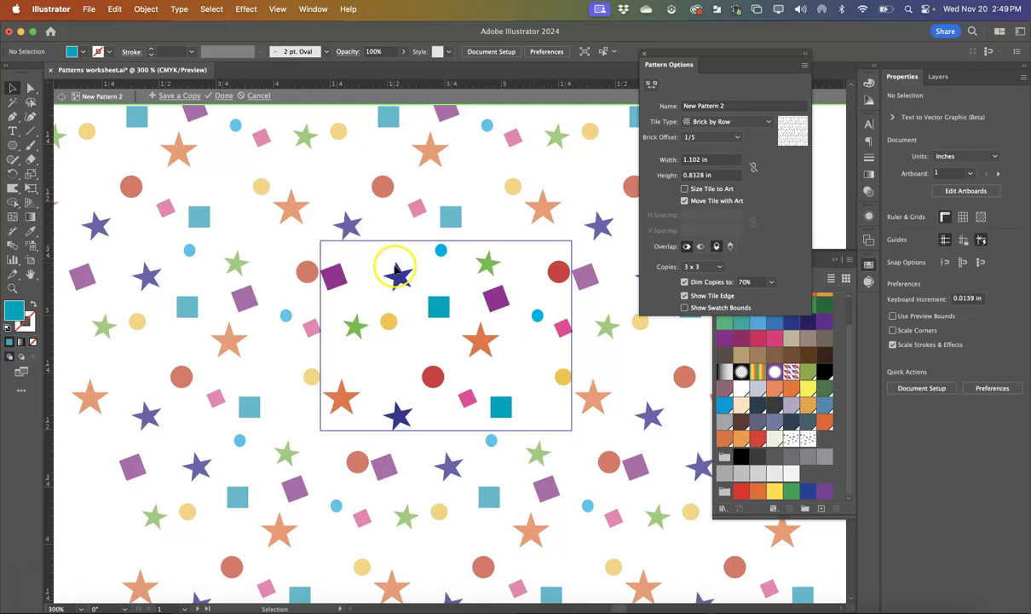
{"action": "left_click", "coordinate": [352, 273]}
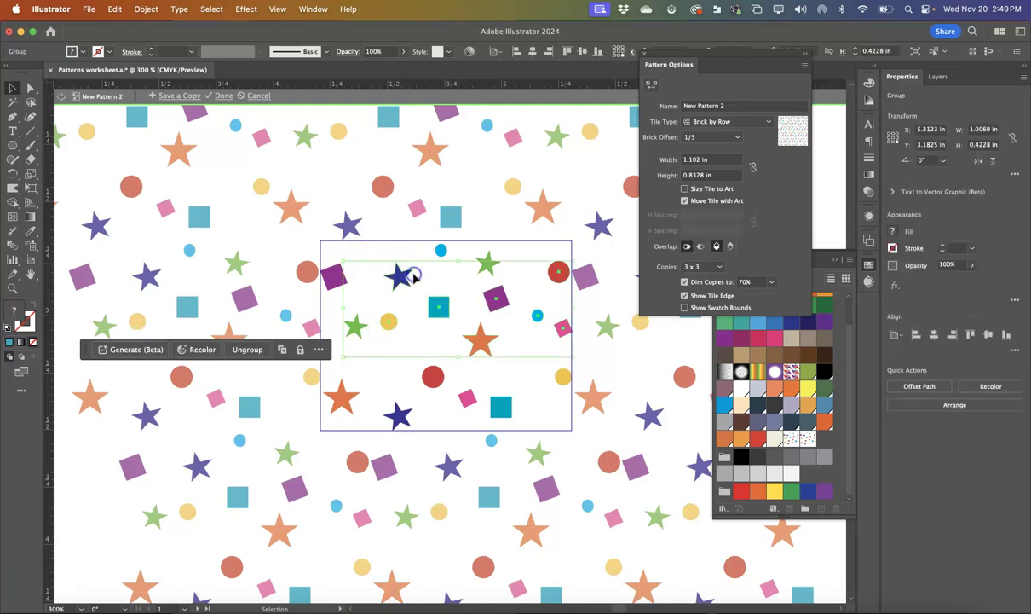
{"action": "mouse_move", "coordinate": [414, 277]}
{"action": "left_mouse_down"}
{"action": "mouse_move", "coordinate": [401, 272]}
{"action": "mouse_move", "coordinate": [409, 266]}
{"action": "left_mouse_up"}
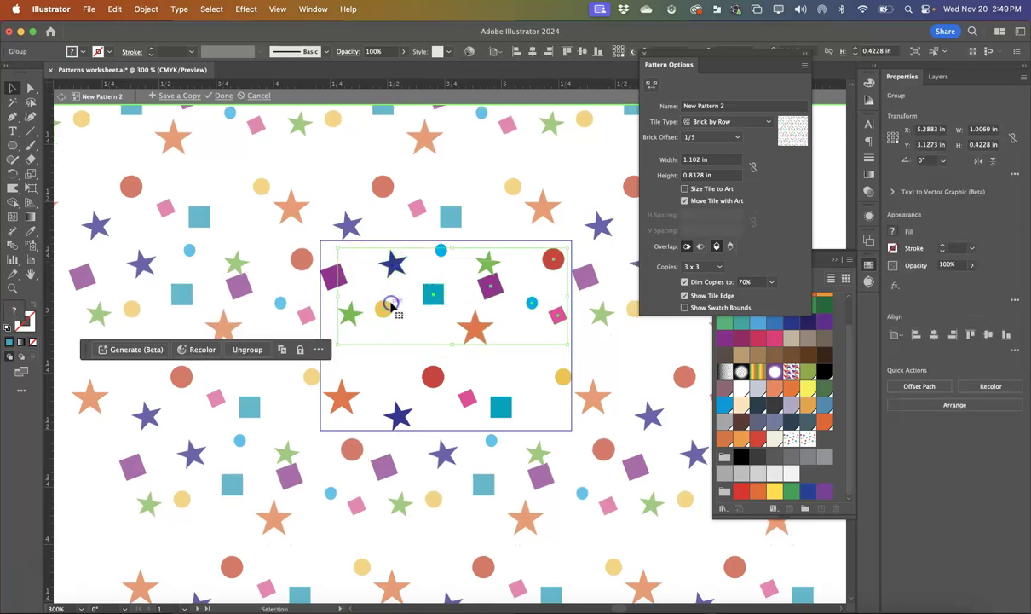
Step: Move the tile group down, ungroup it, and nudge the teal square up
{"action": "left_click_drag", "start_coordinate": [390, 307], "coordinate": [342, 345]}
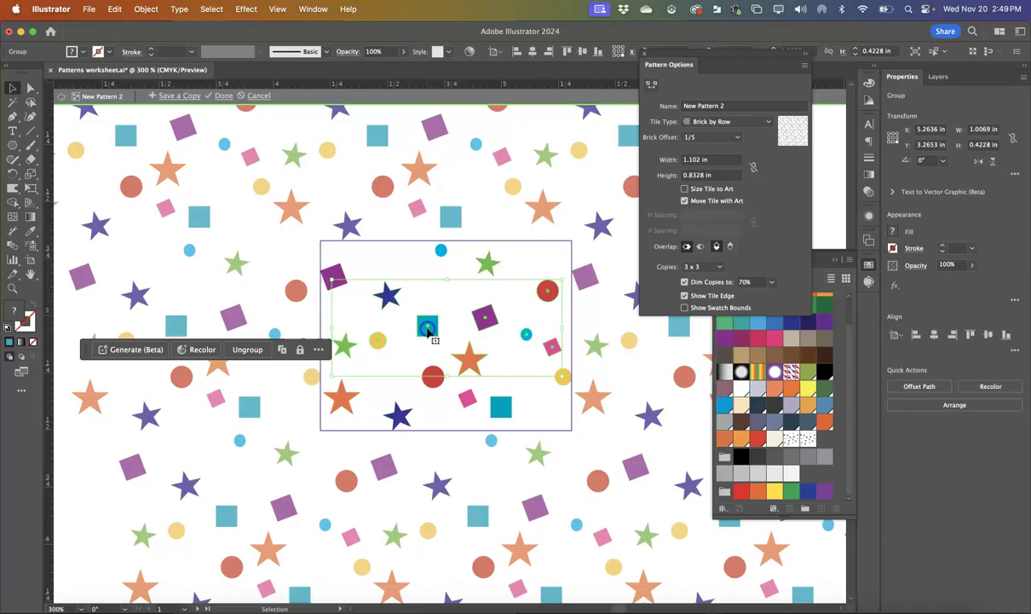
{"action": "left_click", "coordinate": [261, 350]}
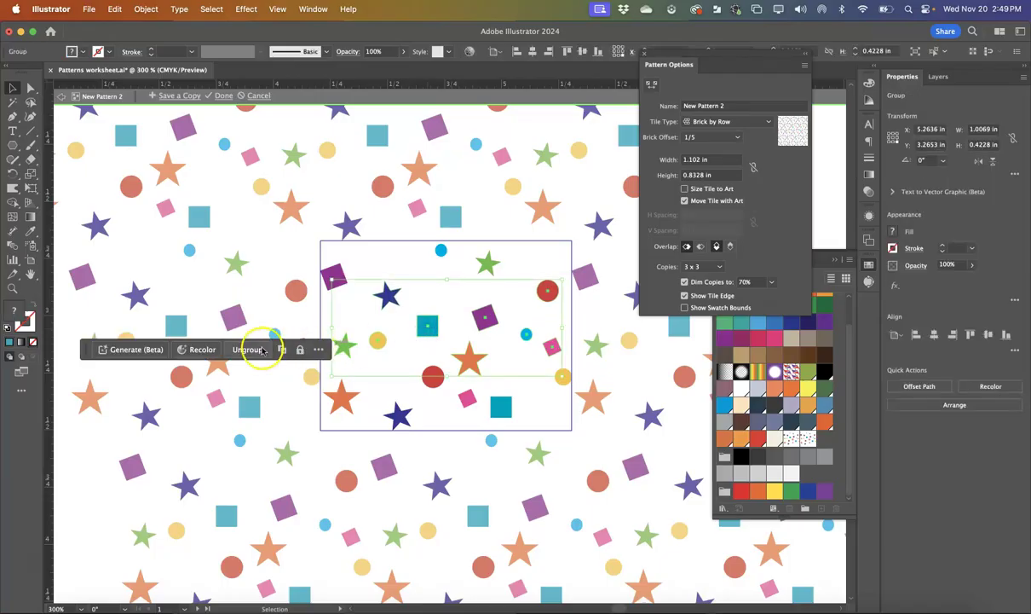
{"action": "left_click", "coordinate": [252, 350]}
{"action": "left_click", "coordinate": [427, 324]}
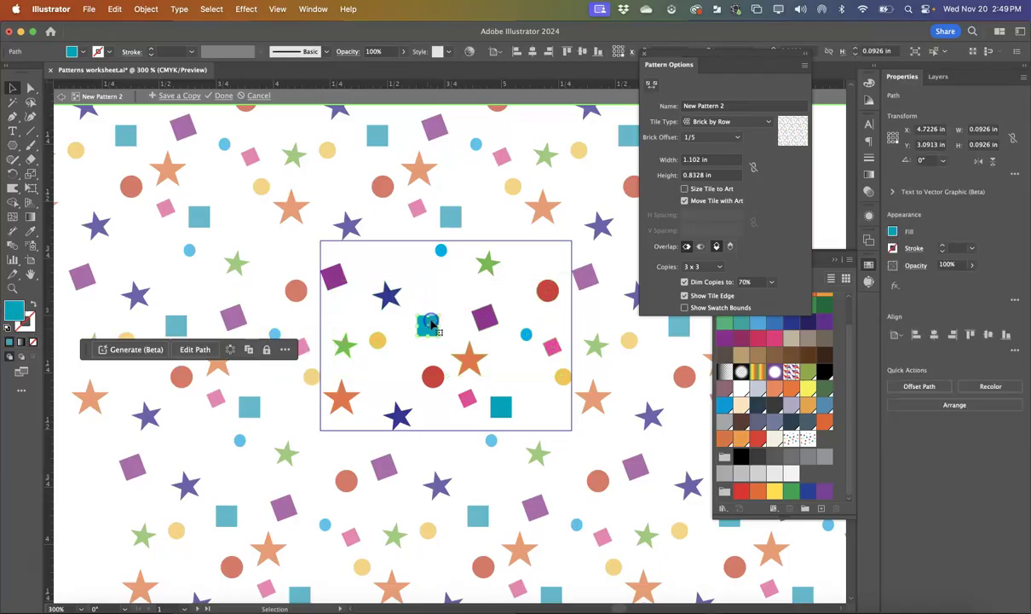
{"action": "mouse_move", "coordinate": [428, 322]}
{"action": "left_mouse_down"}
{"action": "mouse_move", "coordinate": [440, 301]}
{"action": "mouse_move", "coordinate": [434, 316]}
{"action": "left_mouse_up"}
Step: Reposition the yellow dot, navy star, purple and teal squares, orange star, pink diamond and red circle
{"action": "left_click_drag", "start_coordinate": [377, 340], "coordinate": [388, 357]}
{"action": "left_click_drag", "start_coordinate": [388, 295], "coordinate": [397, 276]}
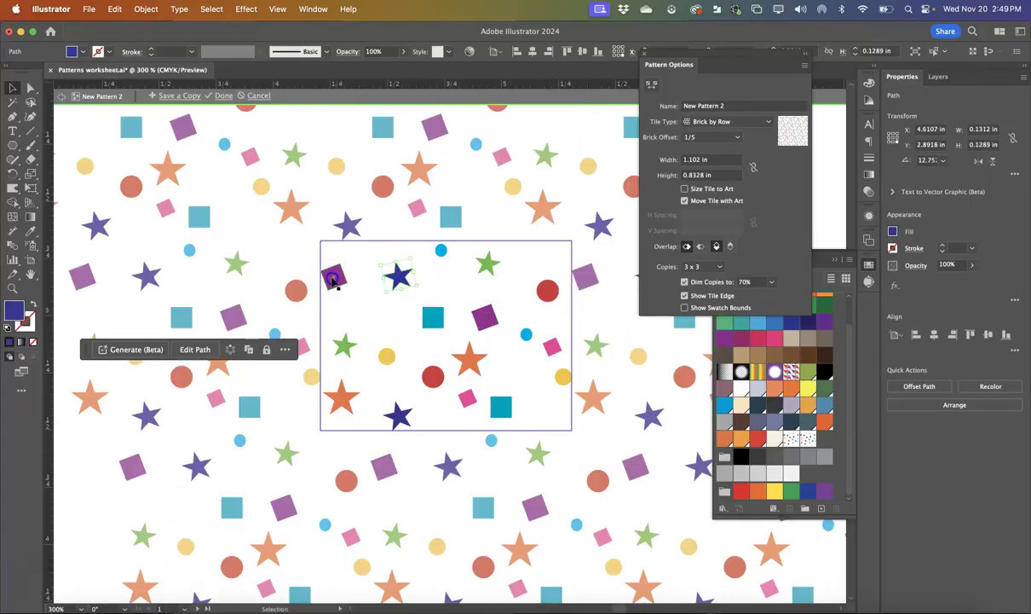
{"action": "left_click_drag", "start_coordinate": [332, 278], "coordinate": [340, 288]}
{"action": "left_click_drag", "start_coordinate": [499, 309], "coordinate": [495, 314]}
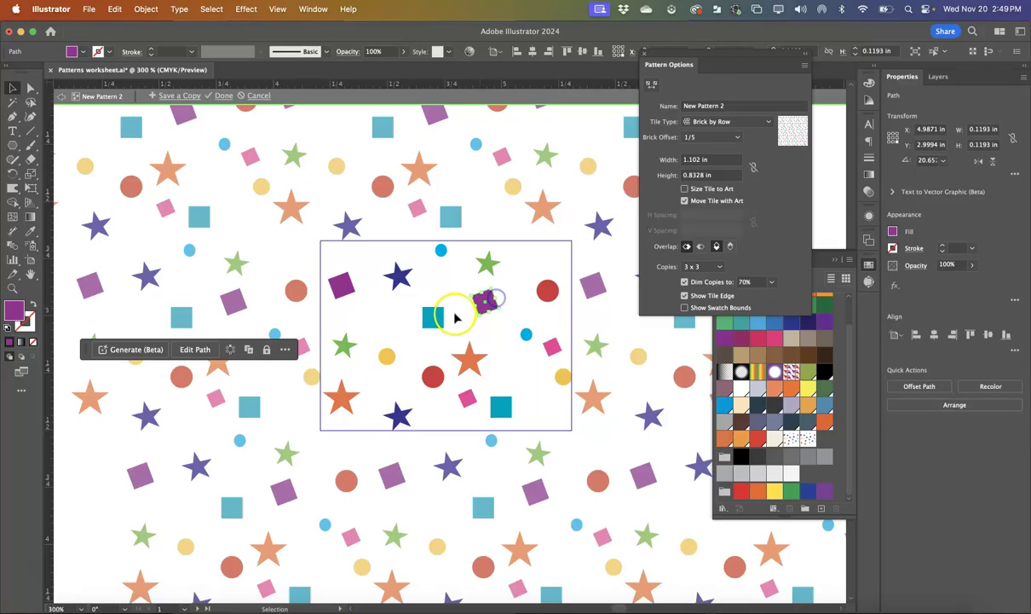
{"action": "left_click_drag", "start_coordinate": [431, 318], "coordinate": [413, 318]}
{"action": "left_click_drag", "start_coordinate": [502, 409], "coordinate": [532, 407]}
{"action": "left_click_drag", "start_coordinate": [470, 362], "coordinate": [487, 364]}
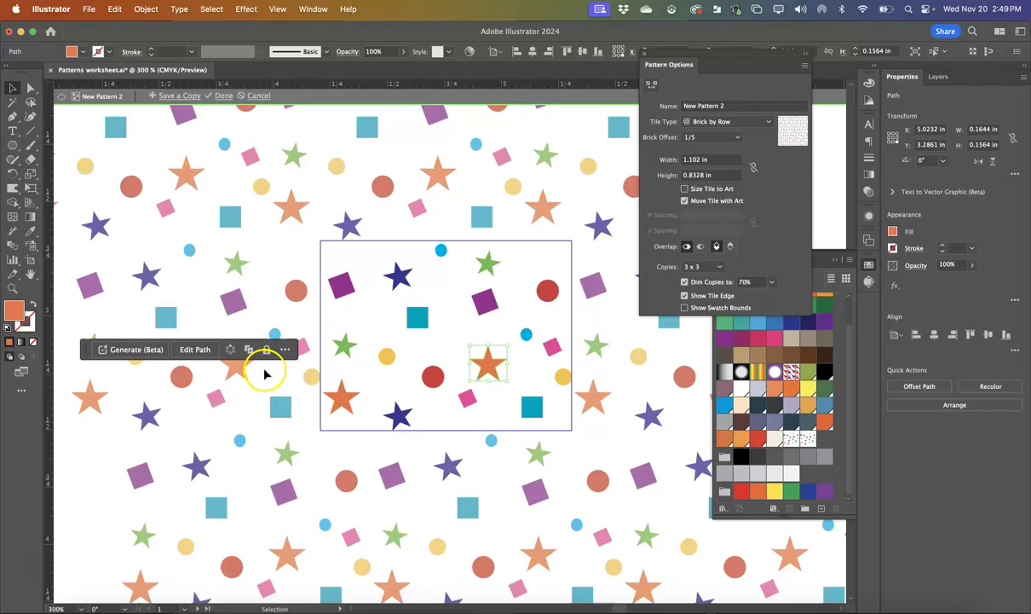
{"action": "left_click_drag", "start_coordinate": [492, 357], "coordinate": [479, 342]}
{"action": "left_click_drag", "start_coordinate": [467, 401], "coordinate": [458, 416]}
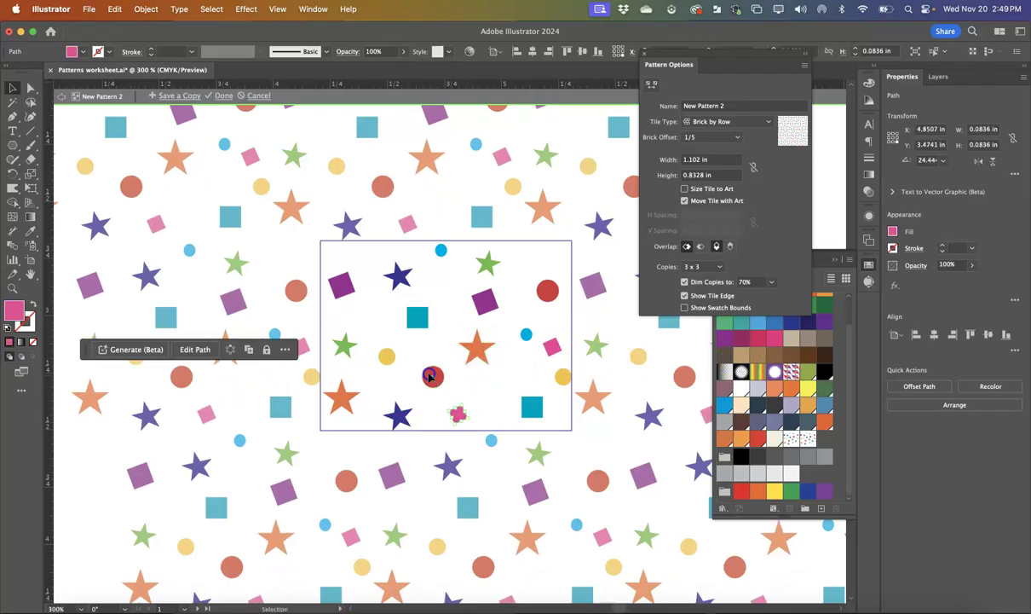
{"action": "left_click_drag", "start_coordinate": [432, 376], "coordinate": [440, 375]}
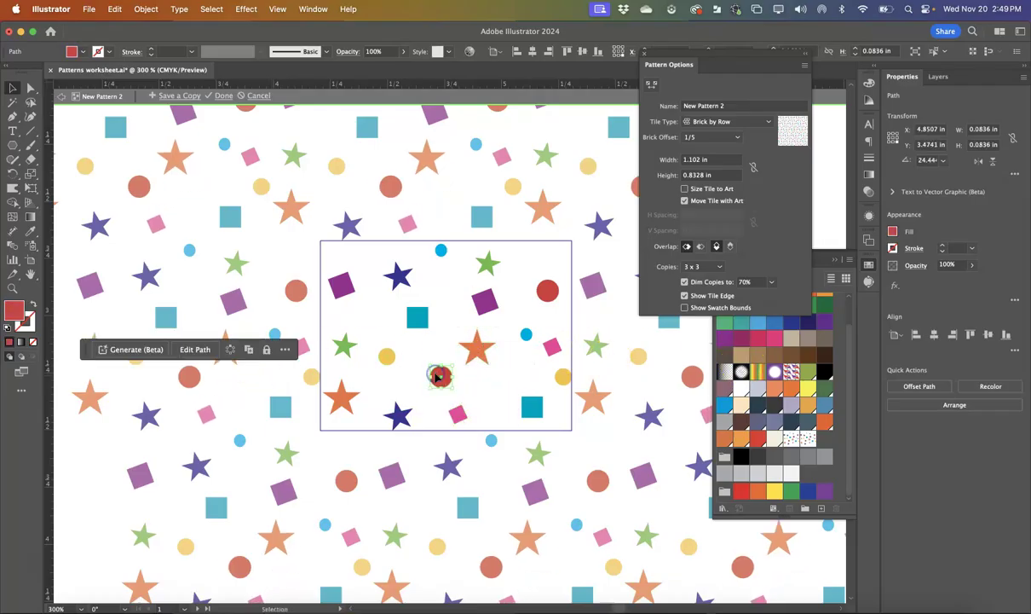
{"action": "left_click", "coordinate": [322, 389]}
Step: Adjust the orange star's position and rotate the teal square about 10° in the brick tile
{"action": "mouse_move", "coordinate": [339, 395]}
{"action": "left_mouse_down"}
{"action": "mouse_move", "coordinate": [311, 384]}
{"action": "mouse_move", "coordinate": [356, 392]}
{"action": "mouse_move", "coordinate": [391, 368]}
{"action": "mouse_move", "coordinate": [385, 351]}
{"action": "mouse_move", "coordinate": [410, 368]}
{"action": "mouse_move", "coordinate": [375, 357]}
{"action": "mouse_move", "coordinate": [352, 402]}
{"action": "left_mouse_up"}
{"action": "left_click_drag", "start_coordinate": [396, 363], "coordinate": [402, 360]}
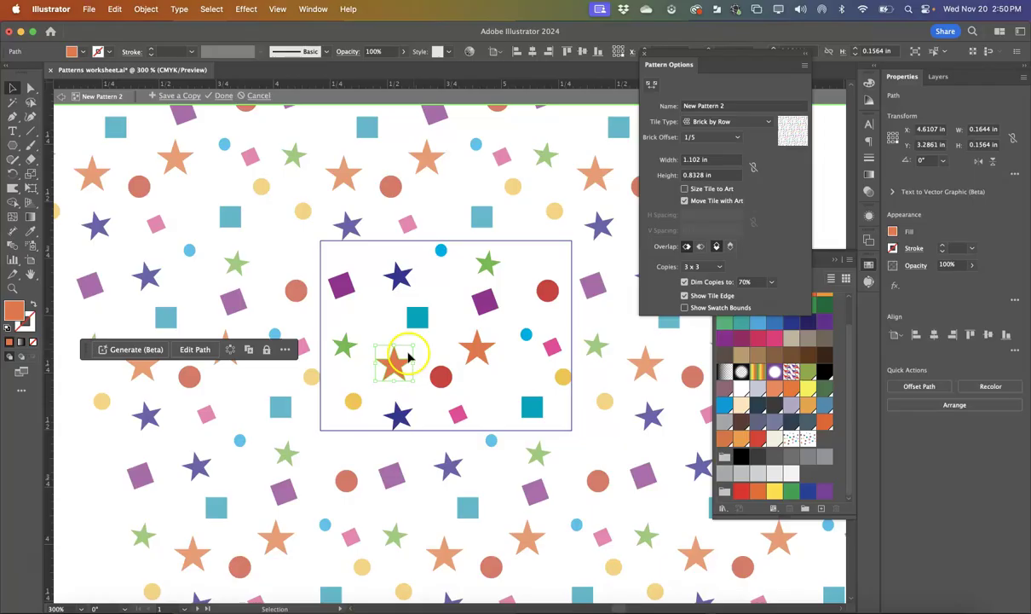
{"action": "left_click_drag", "start_coordinate": [409, 348], "coordinate": [437, 329]}
{"action": "left_click", "coordinate": [418, 318]}
{"action": "left_click_drag", "start_coordinate": [347, 340], "coordinate": [351, 332]}
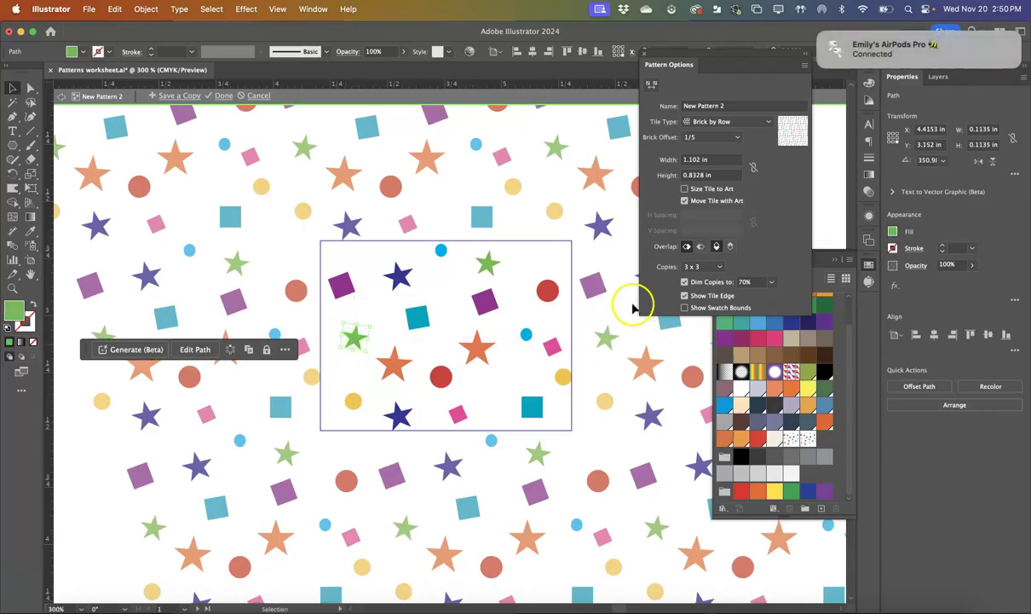
Step: Return to the full worksheet and draw a hexagon filled with the confetti pattern swatch
{"action": "double_click", "coordinate": [375, 161]}
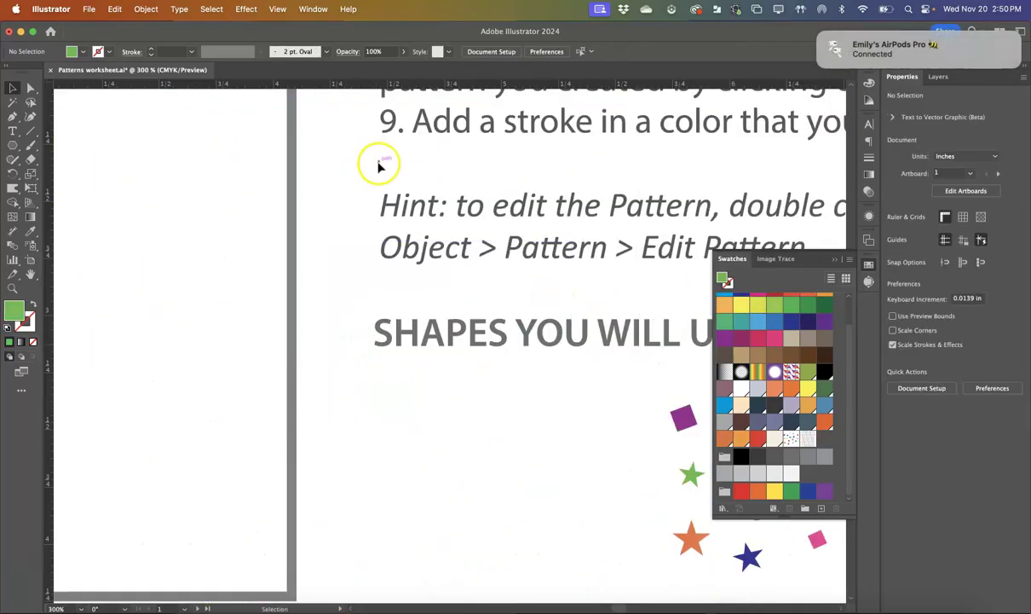
{"action": "key", "text": "super+0"}
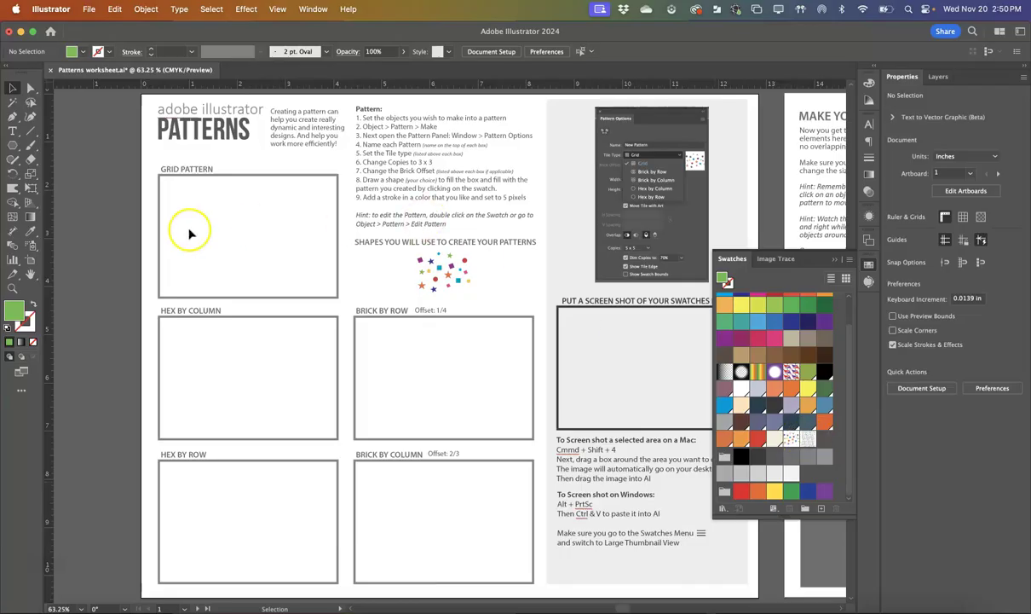
{"action": "left_click", "coordinate": [13, 146]}
{"action": "mouse_move", "coordinate": [174, 330]}
{"action": "left_mouse_down"}
{"action": "mouse_move", "coordinate": [265, 377]}
{"action": "mouse_move", "coordinate": [253, 373]}
{"action": "left_mouse_up"}
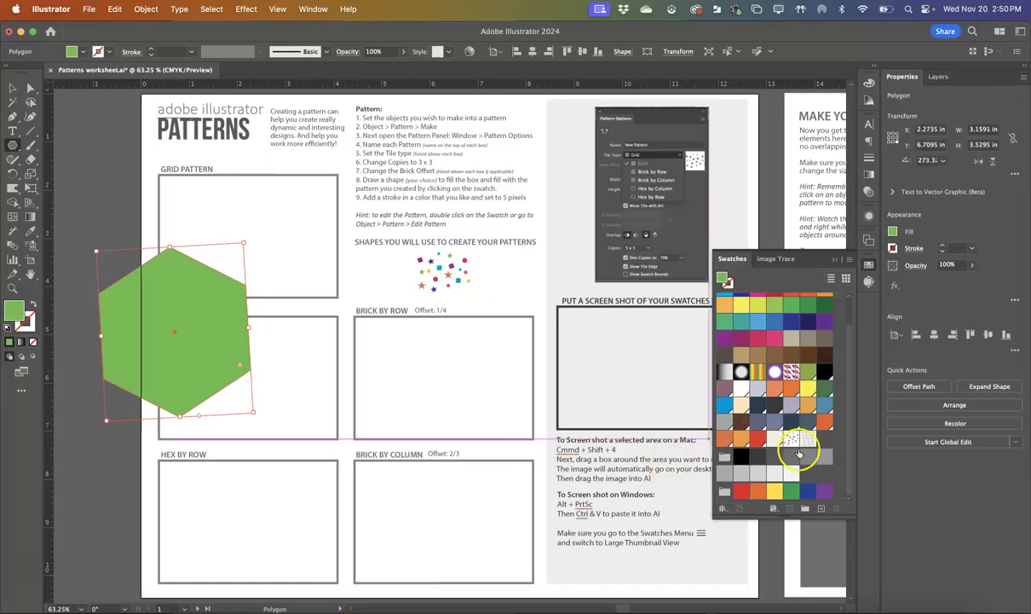
{"action": "left_click", "coordinate": [805, 439]}
Step: Move and resize the confetti hexagon over the Grid Pattern box and rotate it upright
{"action": "key", "text": "v"}
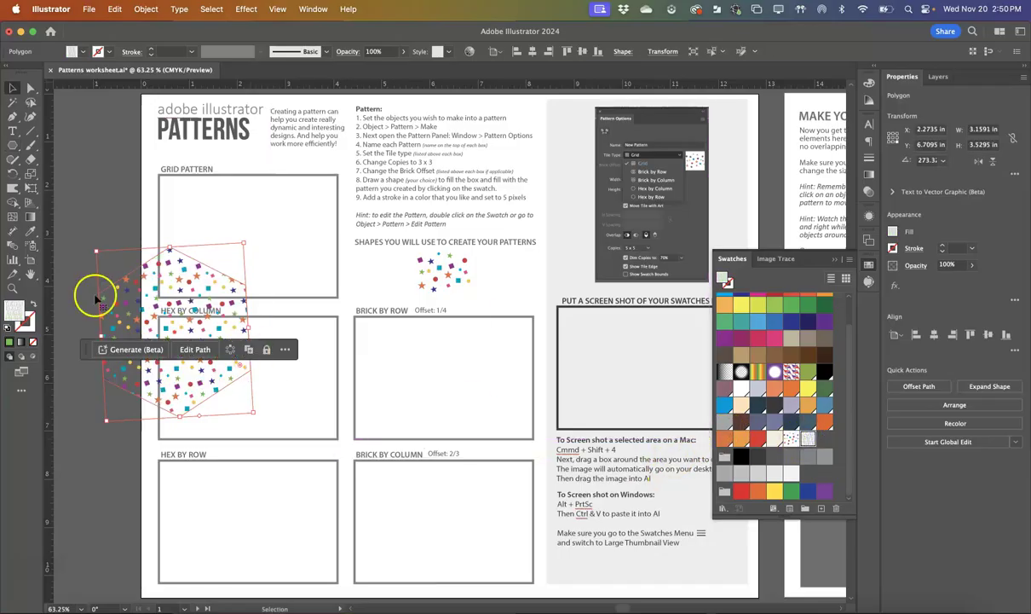
{"action": "left_click_drag", "start_coordinate": [186, 264], "coordinate": [218, 216]}
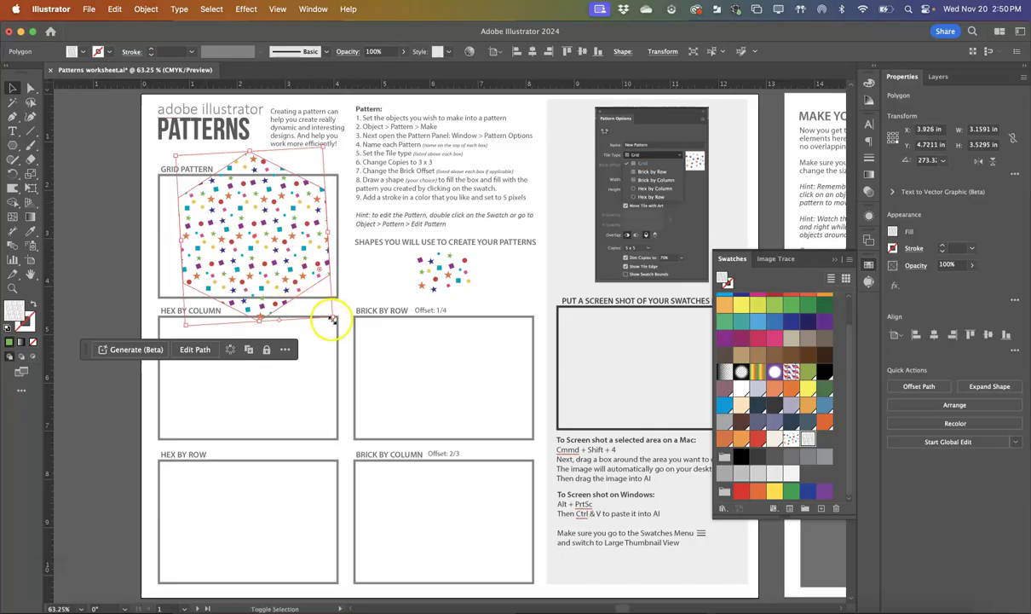
{"action": "left_click_drag", "start_coordinate": [329, 315], "coordinate": [299, 273]}
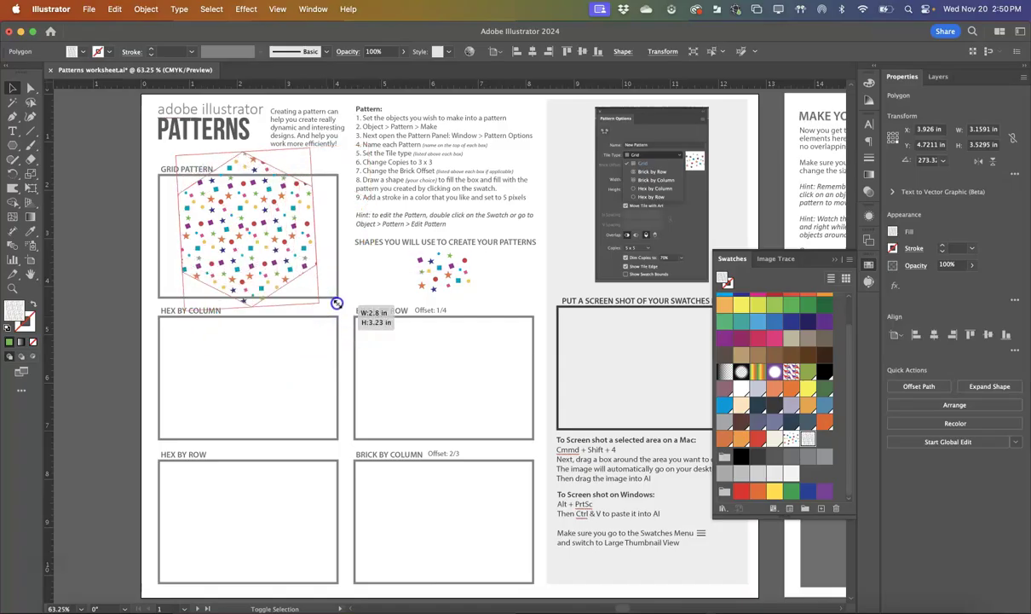
{"action": "left_click_drag", "start_coordinate": [337, 302], "coordinate": [337, 302]}
{"action": "left_click", "coordinate": [279, 237]}
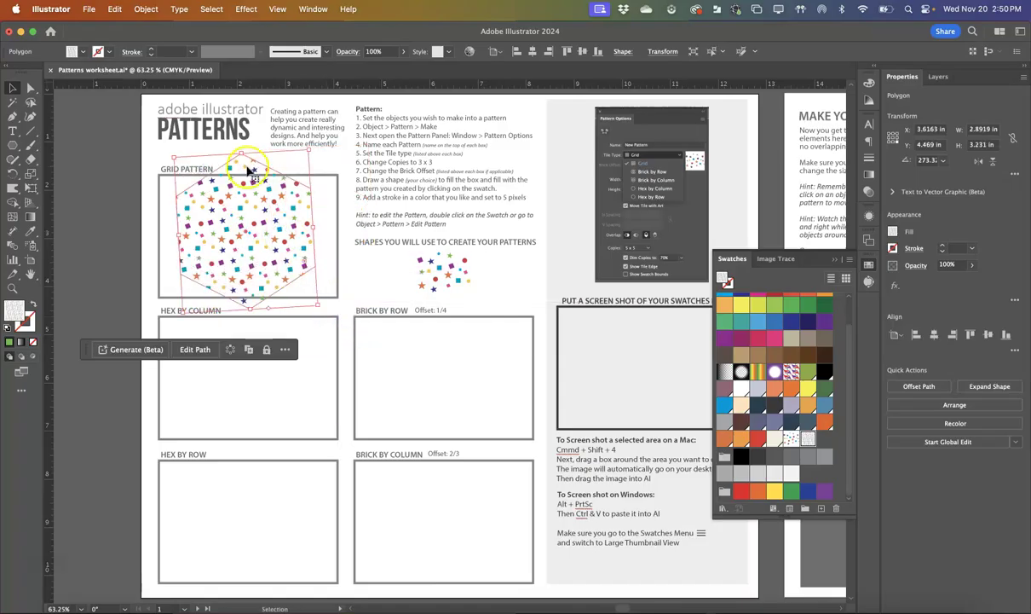
{"action": "left_click_drag", "start_coordinate": [323, 309], "coordinate": [329, 263]}
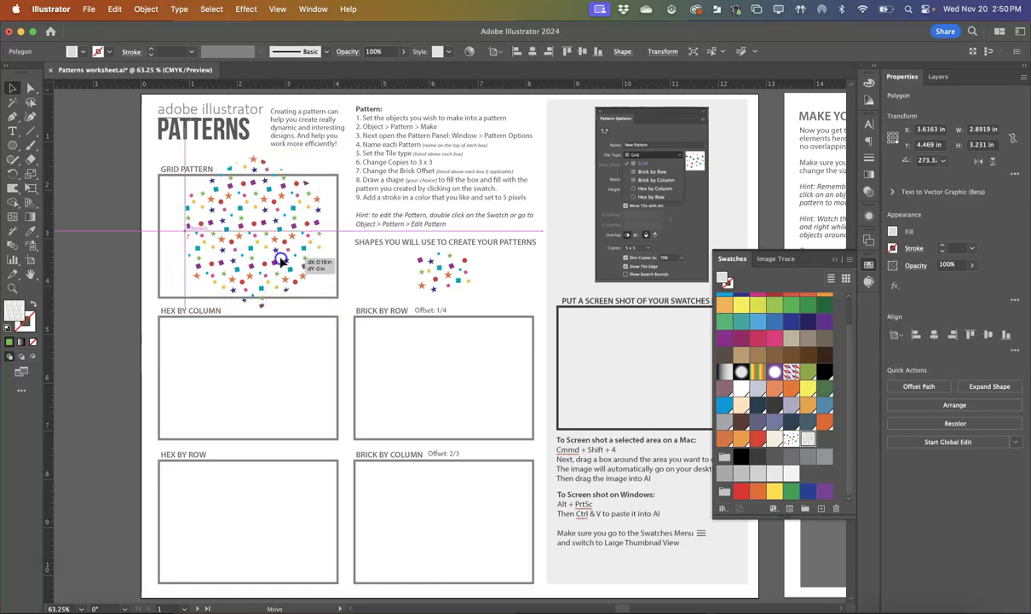
Step: Expand the hexagon's pattern fill and fit the resulting group inside the Grid Pattern box
{"action": "left_click", "coordinate": [146, 8]}
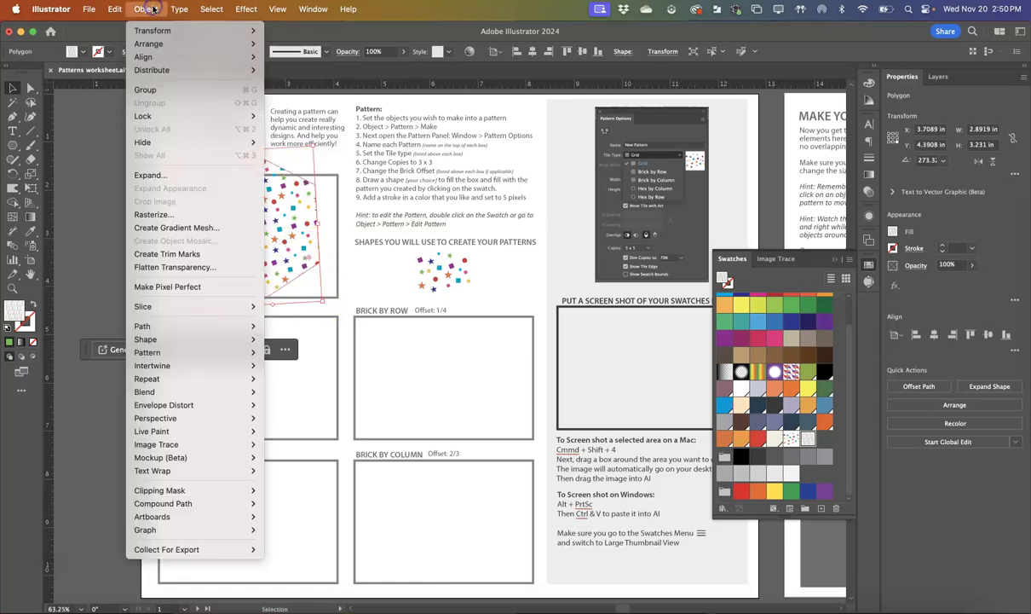
{"action": "left_click", "coordinate": [174, 170]}
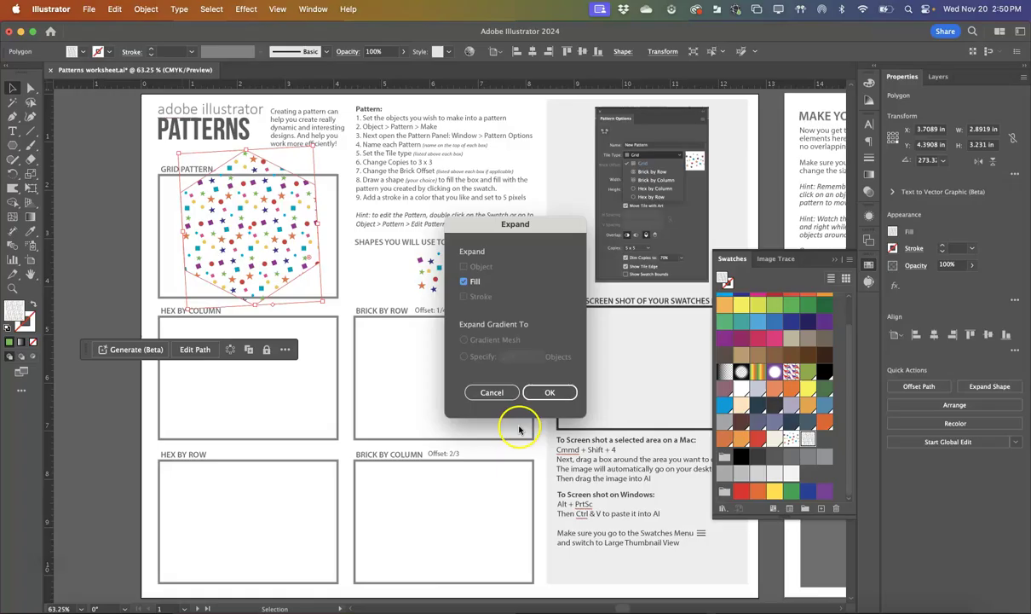
{"action": "left_click", "coordinate": [545, 394]}
{"action": "mouse_move", "coordinate": [235, 253]}
{"action": "left_mouse_down"}
{"action": "mouse_move", "coordinate": [219, 184]}
{"action": "mouse_move", "coordinate": [219, 203]}
{"action": "mouse_move", "coordinate": [253, 188]}
{"action": "mouse_move", "coordinate": [240, 247]}
{"action": "left_mouse_up"}
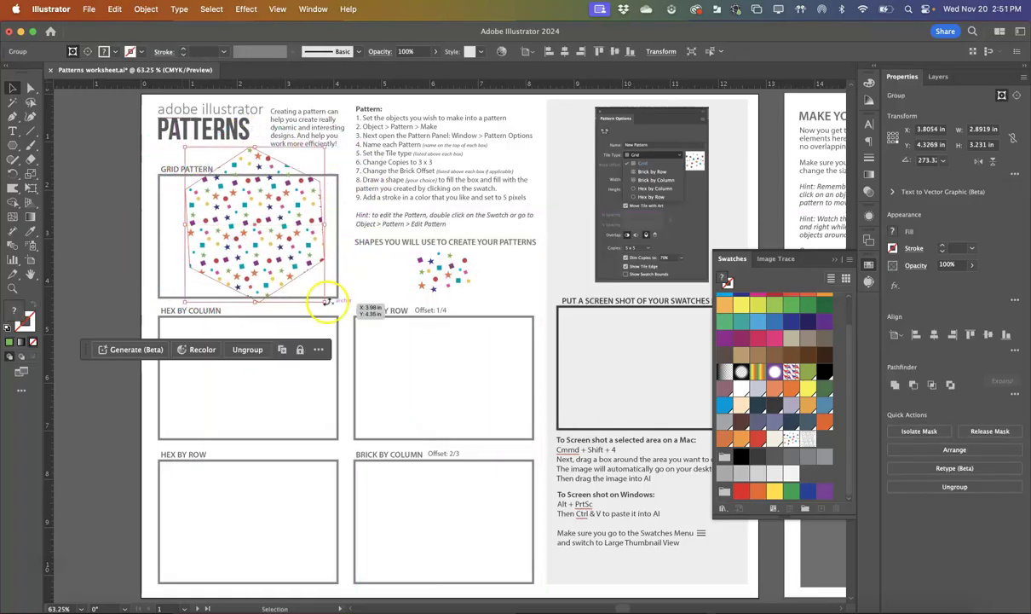
{"action": "left_click_drag", "start_coordinate": [327, 298], "coordinate": [341, 281]}
{"action": "left_click_drag", "start_coordinate": [255, 228], "coordinate": [246, 236]}
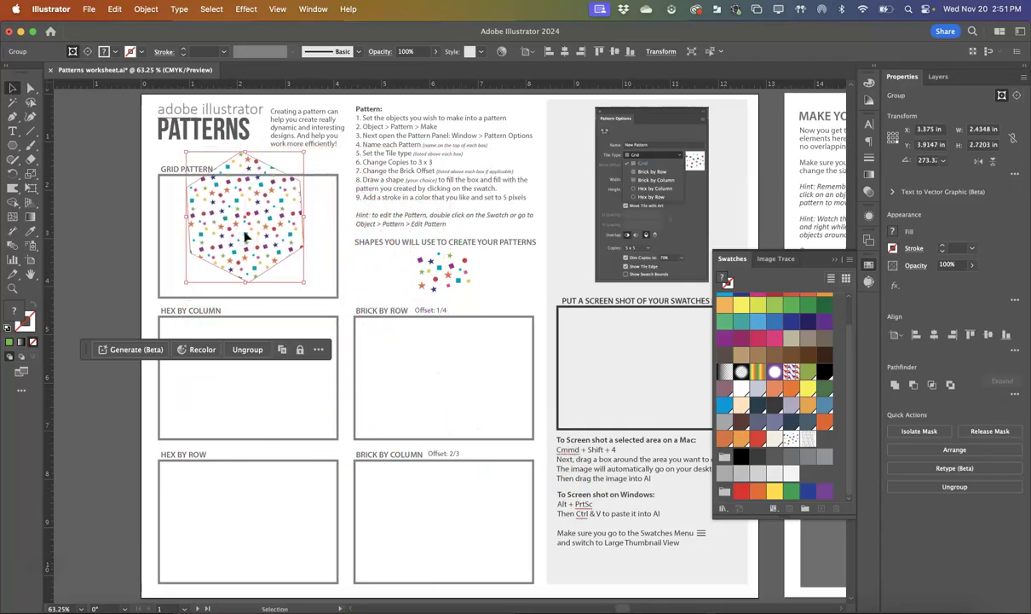
Step: Delete the expanded confetti group and scroll across to the Make Your Own Pattern page
{"action": "key", "text": "Delete"}
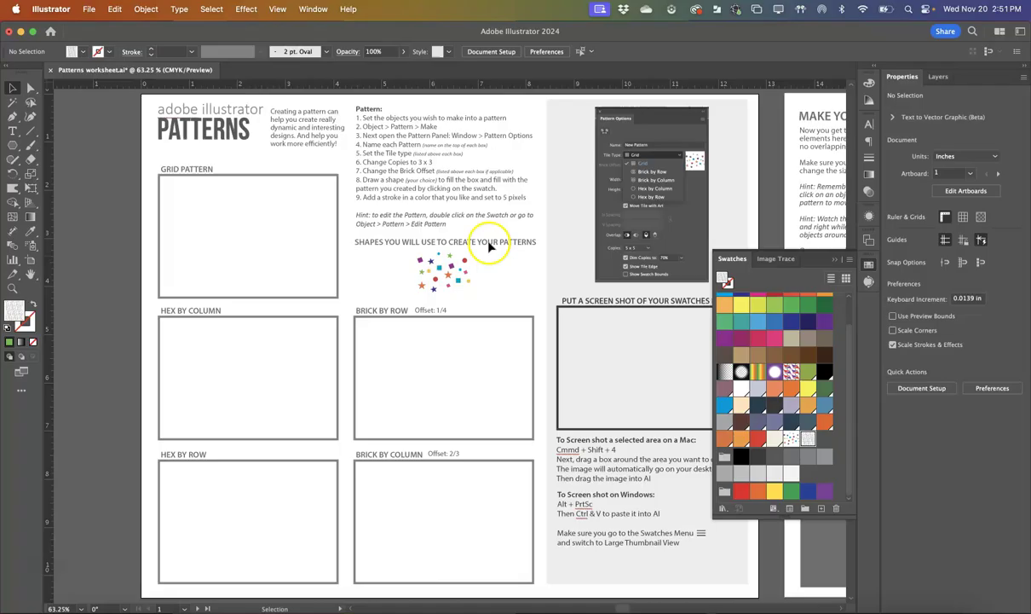
{"action": "scroll", "coordinate": [506, 486], "scroll_direction": "right", "scroll_amount": 5}
{"action": "scroll", "coordinate": [506, 486], "scroll_direction": "down", "scroll_amount": 1}
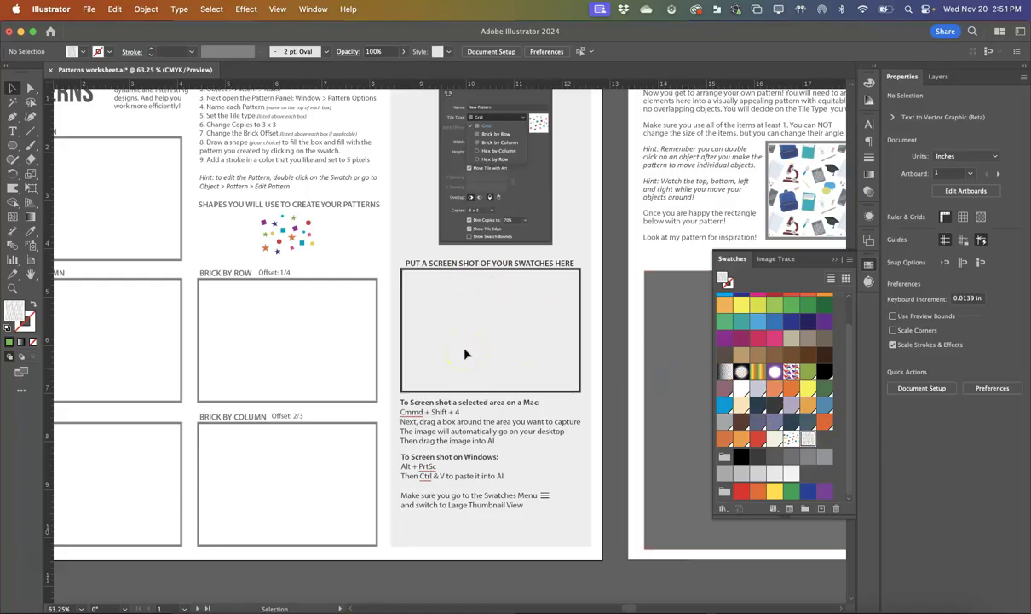
{"action": "scroll", "coordinate": [465, 353], "scroll_direction": "right", "scroll_amount": 10}
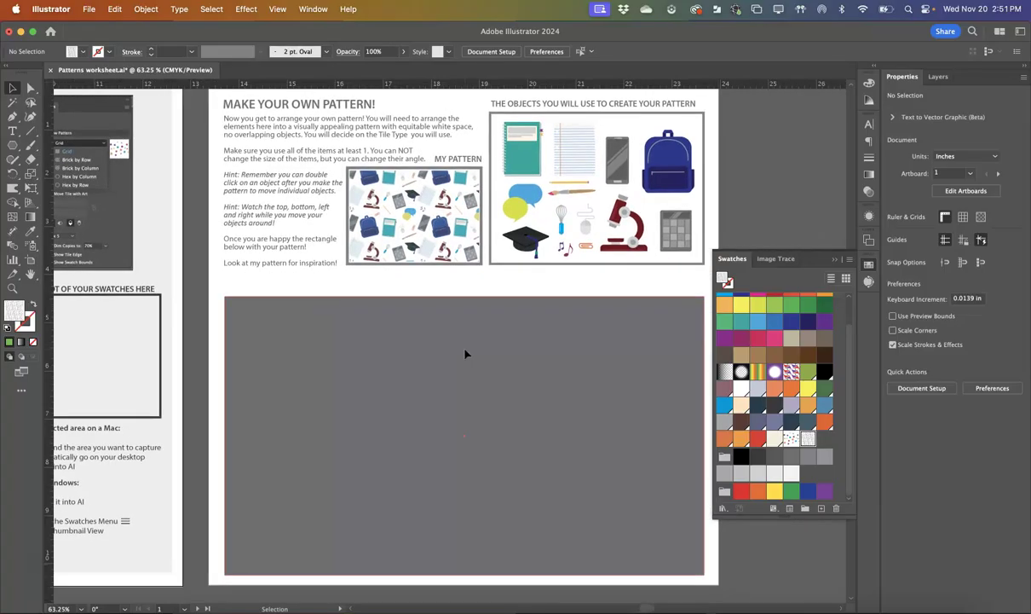
Step: Close the Swatches panel and nudge the backpack slightly higher among the school objects
{"action": "left_click", "coordinate": [835, 262]}
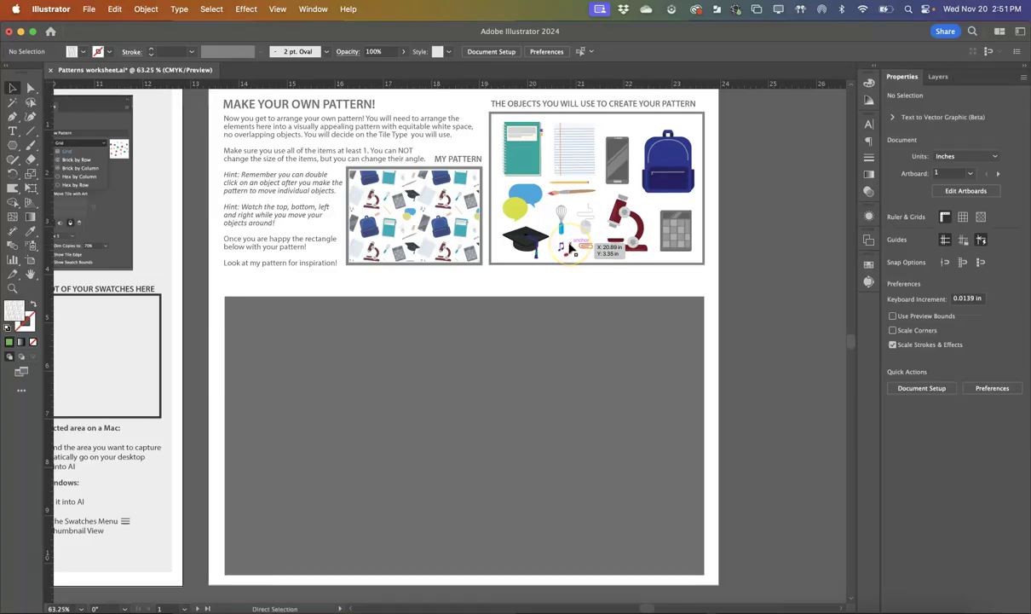
{"action": "key", "text": "super+equal"}
{"action": "key", "text": "super+equal"}
{"action": "key", "text": "super+equal"}
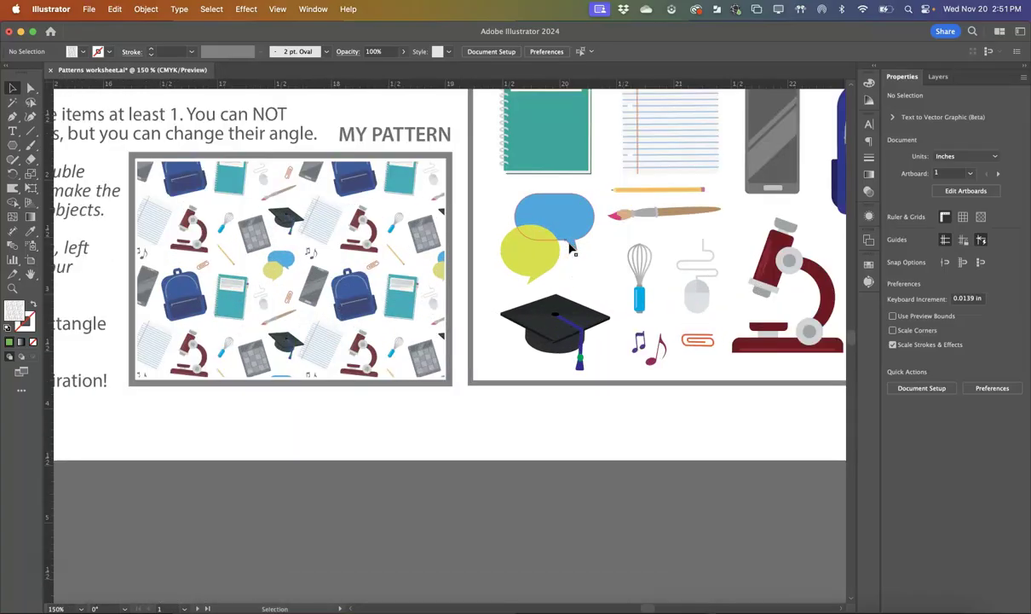
{"action": "scroll", "coordinate": [573, 247], "scroll_direction": "right", "scroll_amount": 10}
{"action": "scroll", "coordinate": [573, 247], "scroll_direction": "up", "scroll_amount": 2}
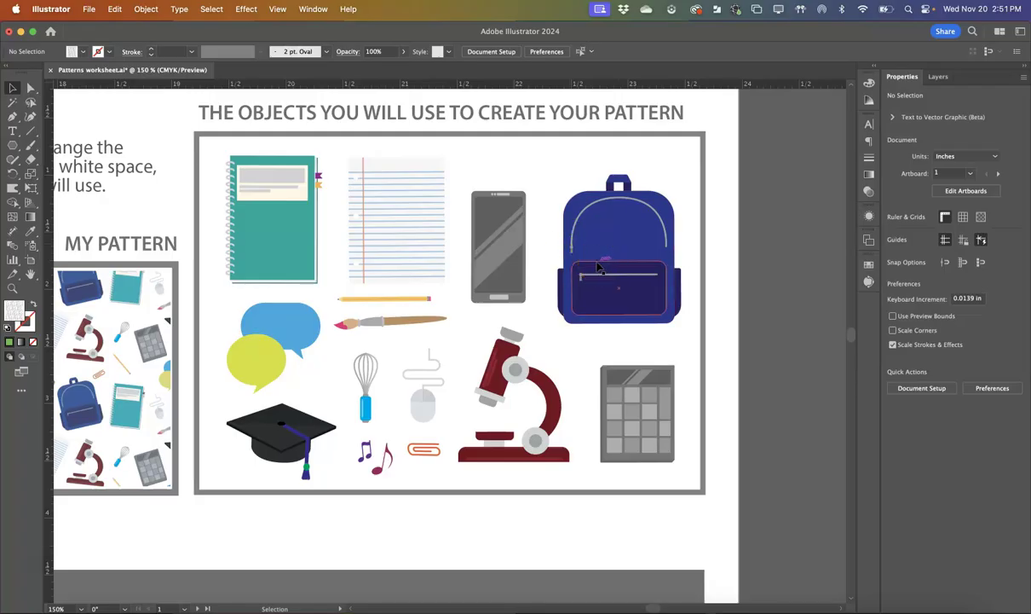
{"action": "mouse_move", "coordinate": [595, 266]}
{"action": "left_mouse_down"}
{"action": "mouse_move", "coordinate": [618, 294]}
{"action": "mouse_move", "coordinate": [601, 286]}
{"action": "mouse_move", "coordinate": [595, 247]}
{"action": "left_mouse_up"}
{"action": "scroll", "coordinate": [379, 366], "scroll_direction": "left", "scroll_amount": 8}
{"action": "scroll", "coordinate": [379, 367], "scroll_direction": "down", "scroll_amount": 2}
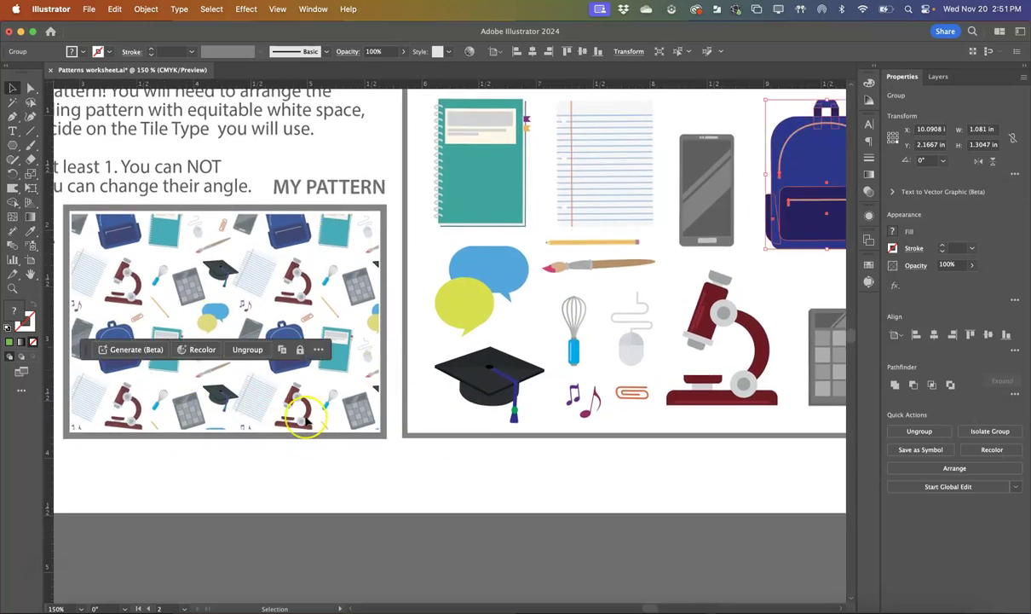
{"action": "key", "text": "super+minus"}
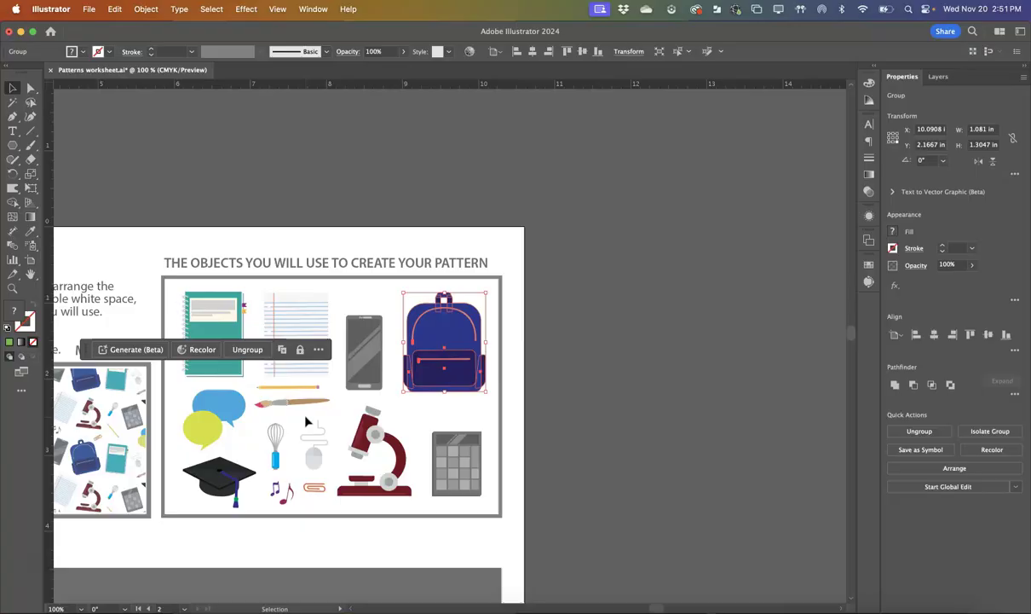
{"action": "left_click", "coordinate": [367, 295]}
{"action": "scroll", "coordinate": [368, 296], "scroll_direction": "left", "scroll_amount": 10}
{"action": "scroll", "coordinate": [368, 296], "scroll_direction": "down", "scroll_amount": 7}
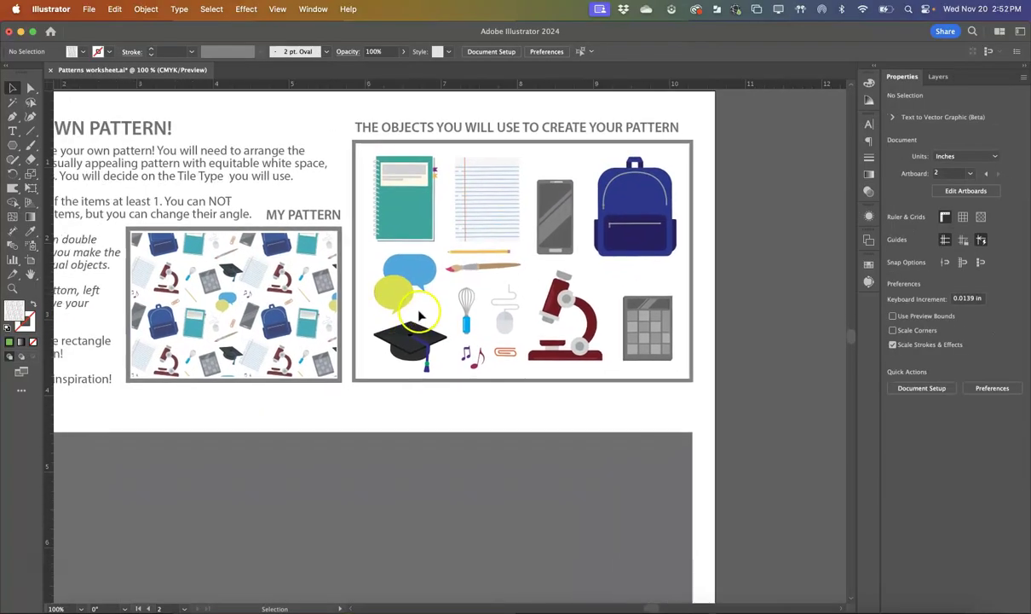
Step: Change the yellow speech bubble's fill to dark blue
{"action": "left_click", "coordinate": [402, 292]}
{"action": "double_click", "coordinate": [401, 293]}
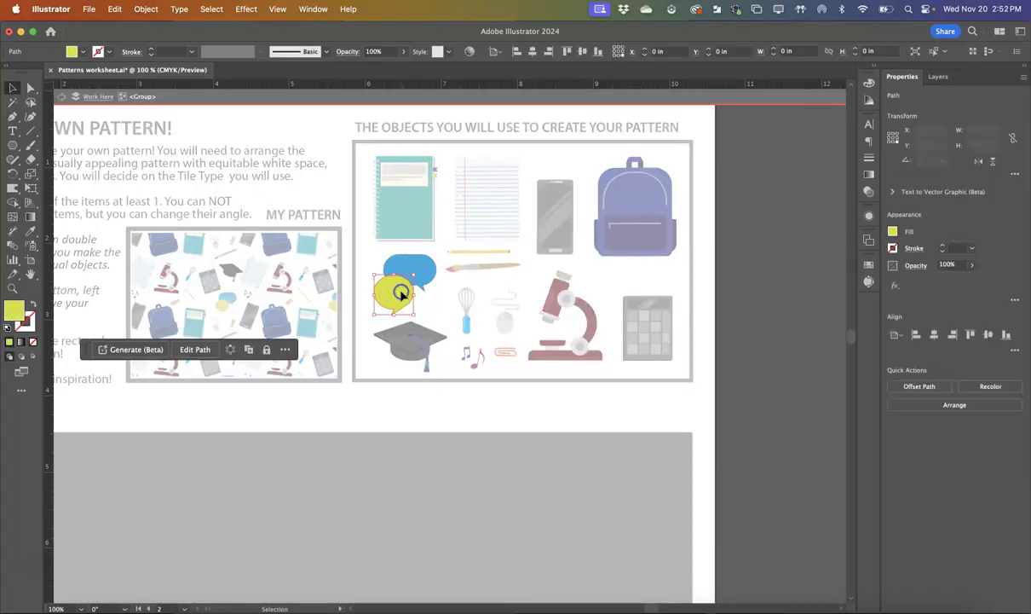
{"action": "left_click", "coordinate": [894, 231]}
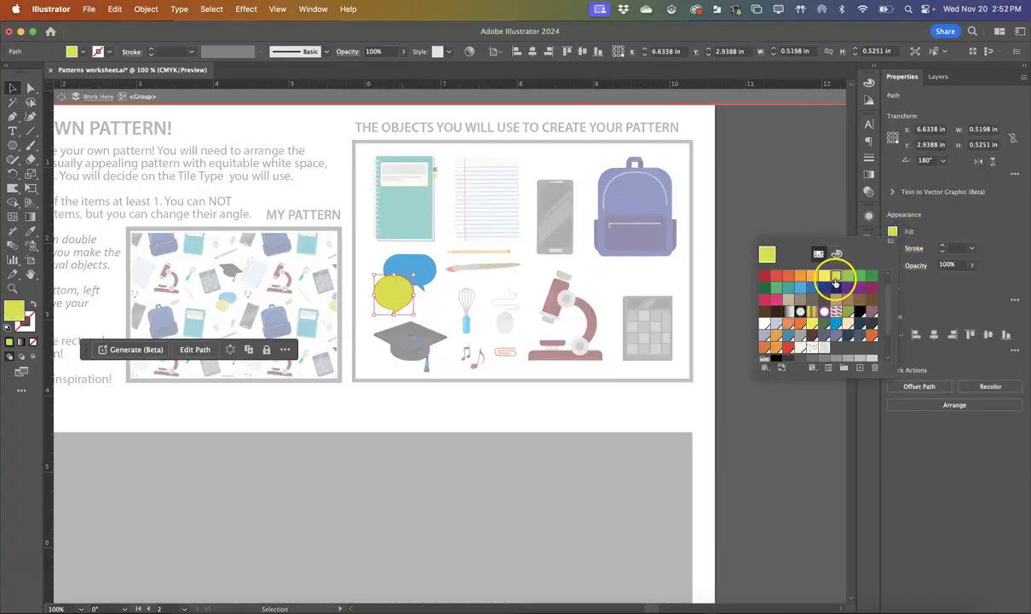
{"action": "left_click", "coordinate": [824, 288]}
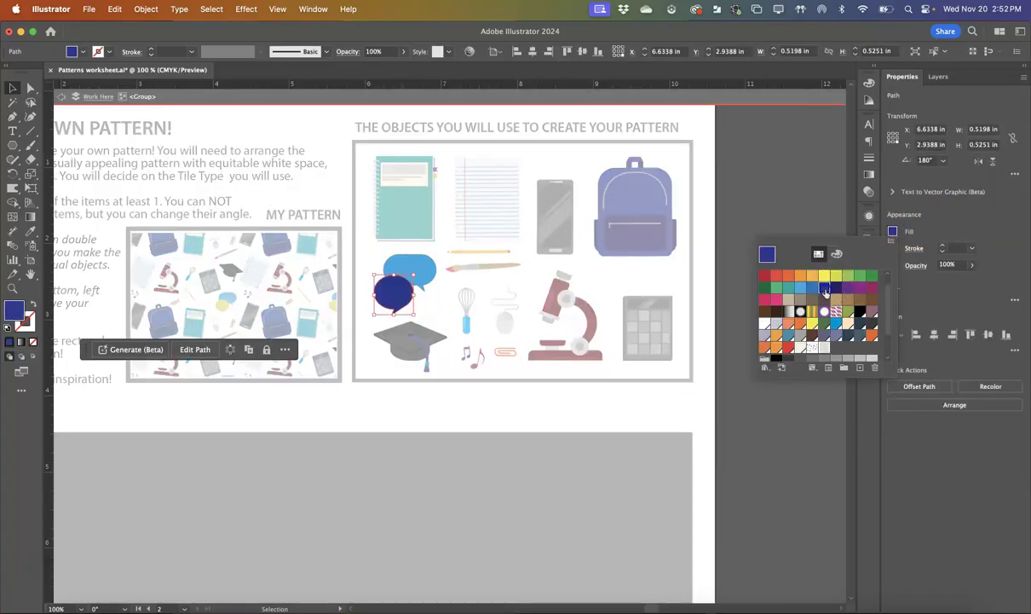
{"action": "key", "text": "Escape"}
Step: Change the notebook's teal cover rectangle fill to purple and deselect
{"action": "double_click", "coordinate": [402, 226]}
{"action": "left_click", "coordinate": [406, 223]}
{"action": "double_click", "coordinate": [406, 222]}
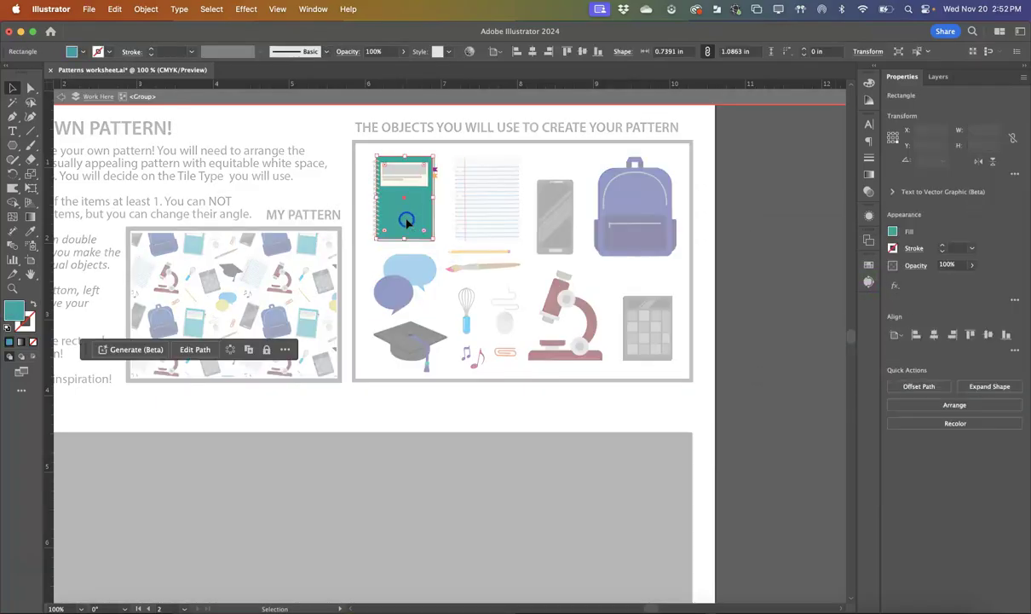
{"action": "double_click", "coordinate": [406, 222]}
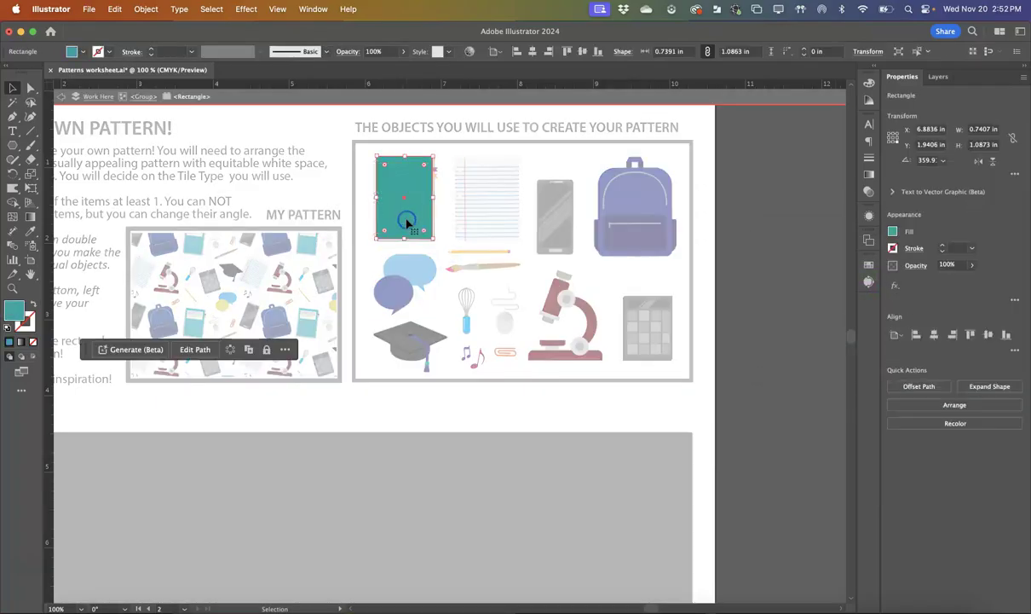
{"action": "left_click", "coordinate": [892, 232]}
{"action": "left_click", "coordinate": [846, 289]}
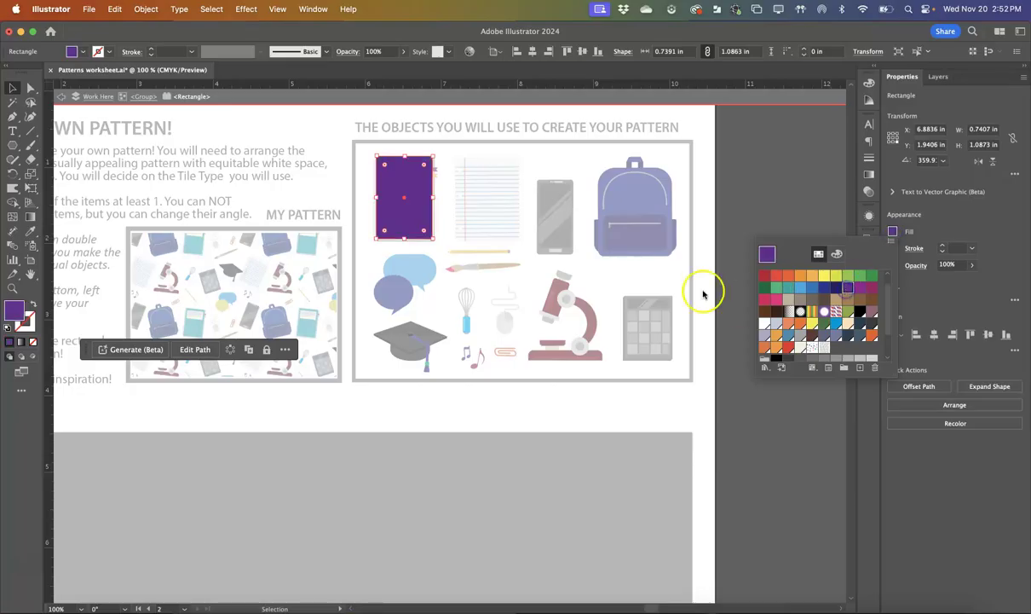
{"action": "key", "text": "Escape"}
{"action": "key", "text": "Escape"}
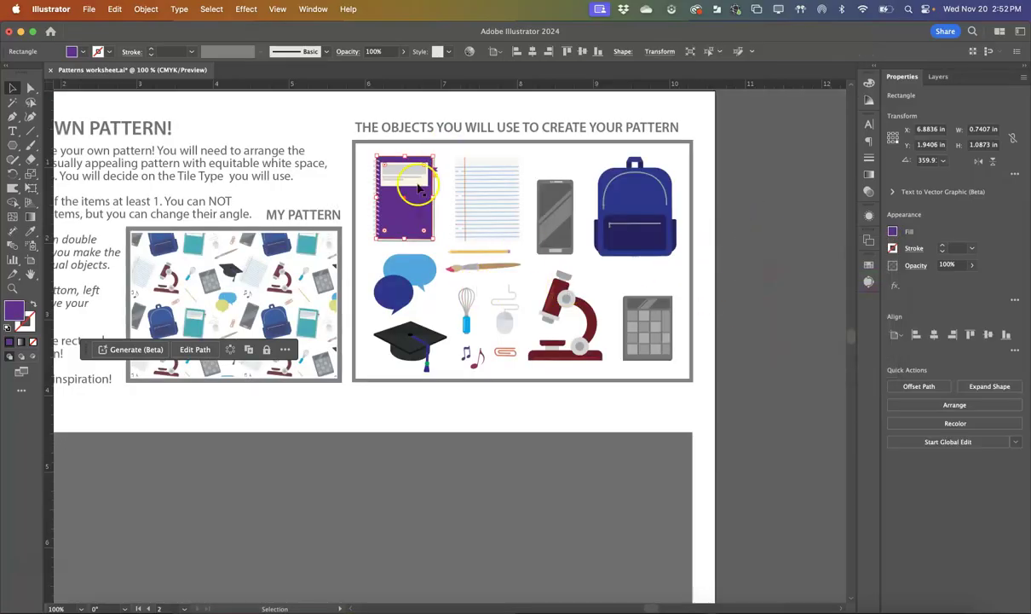
{"action": "left_click", "coordinate": [589, 294]}
{"action": "left_click", "coordinate": [605, 277]}
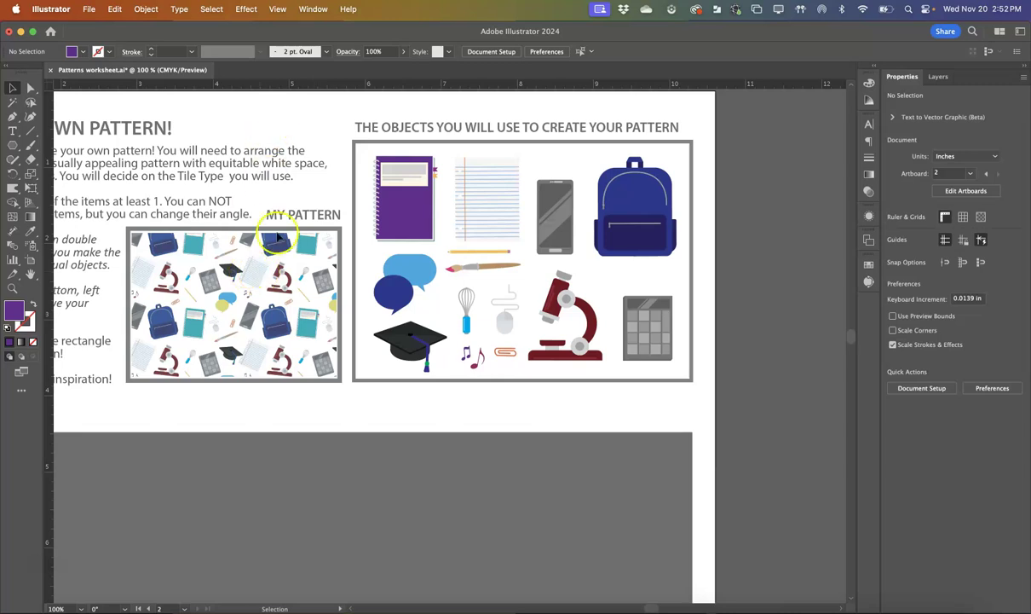
{"action": "scroll", "coordinate": [273, 366], "scroll_direction": "left", "scroll_amount": 5}
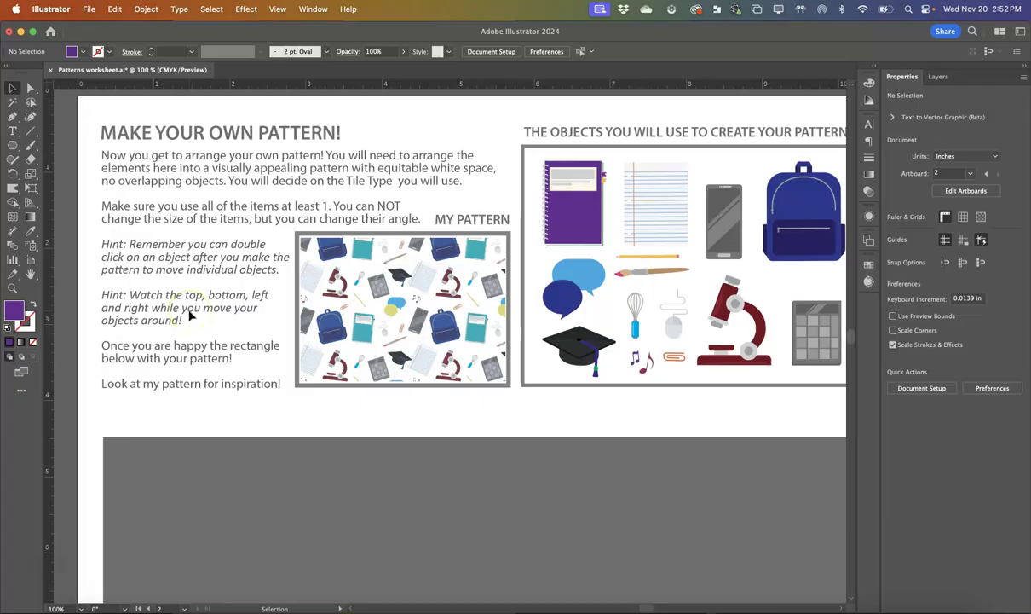
{"action": "scroll", "coordinate": [236, 482], "scroll_direction": "down", "scroll_amount": 1}
{"action": "key", "text": "super+minus"}
{"action": "key", "text": "super+minus"}
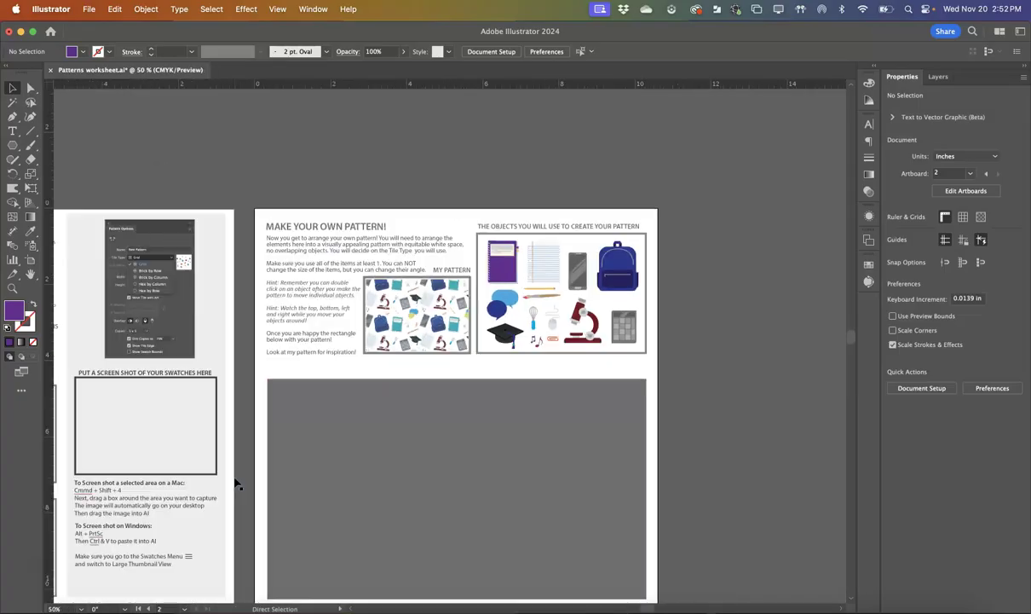
{"action": "scroll", "coordinate": [237, 482], "scroll_direction": "down", "scroll_amount": 2}
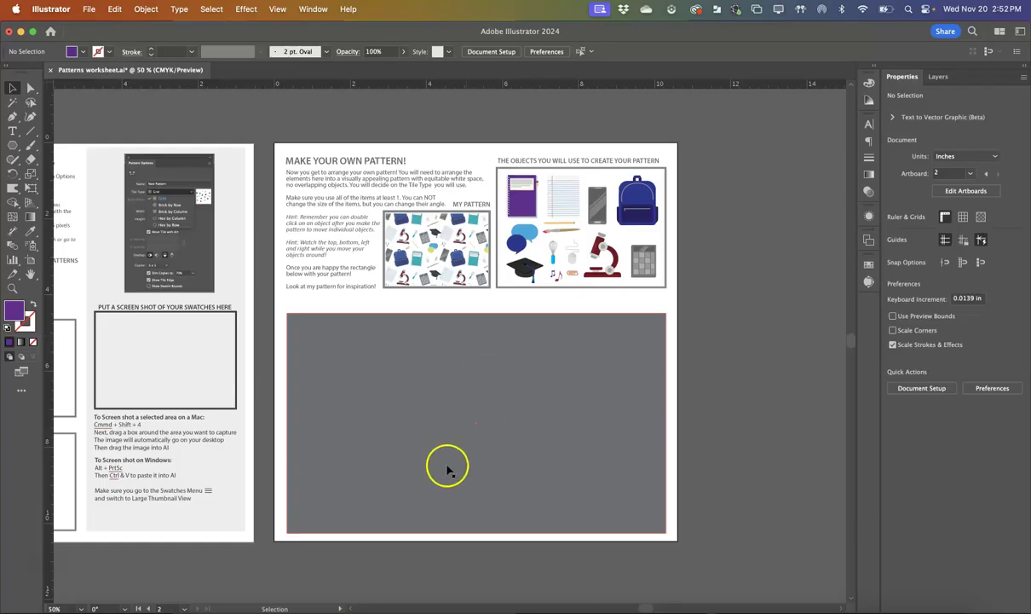
{"action": "scroll", "coordinate": [449, 472], "scroll_direction": "left", "scroll_amount": 5}
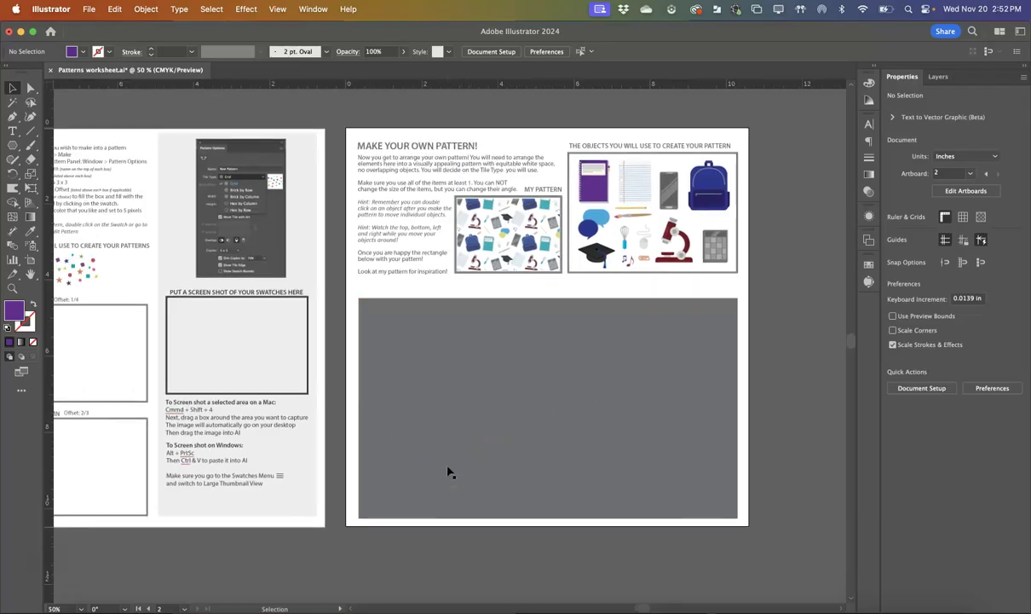
{"action": "key", "text": "super+minus"}
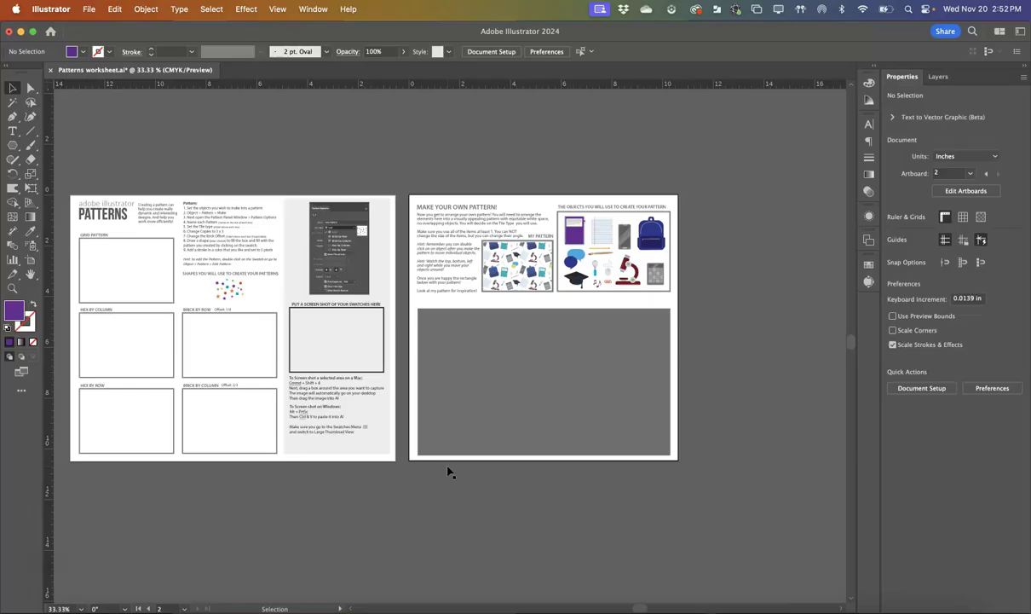
{"action": "scroll", "coordinate": [450, 472], "scroll_direction": "left", "scroll_amount": 3}
{"action": "scroll", "coordinate": [449, 472], "scroll_direction": "up", "scroll_amount": 1}
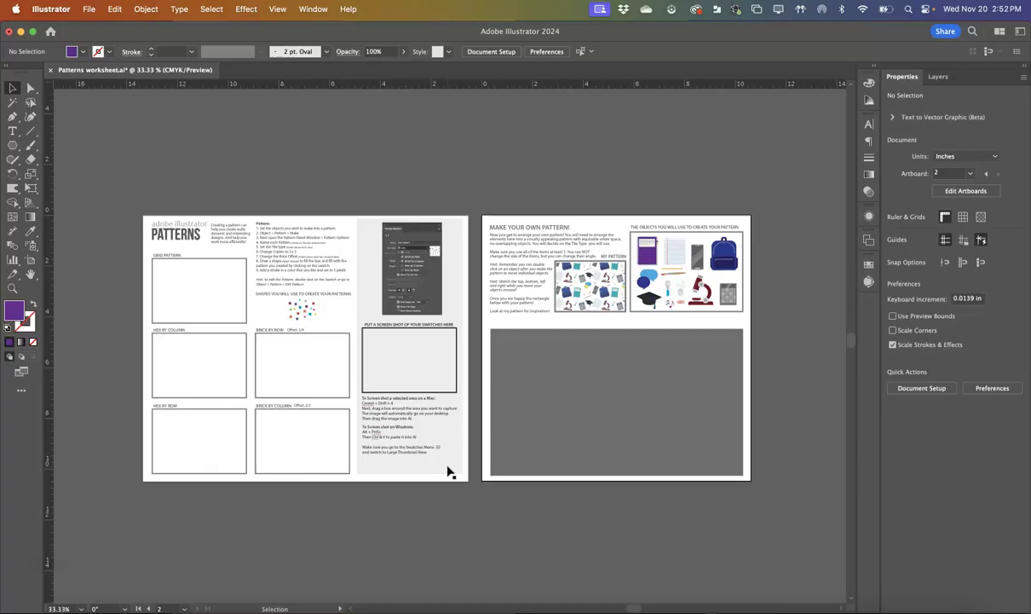
{"action": "scroll", "coordinate": [449, 471], "scroll_direction": "up", "scroll_amount": 2}
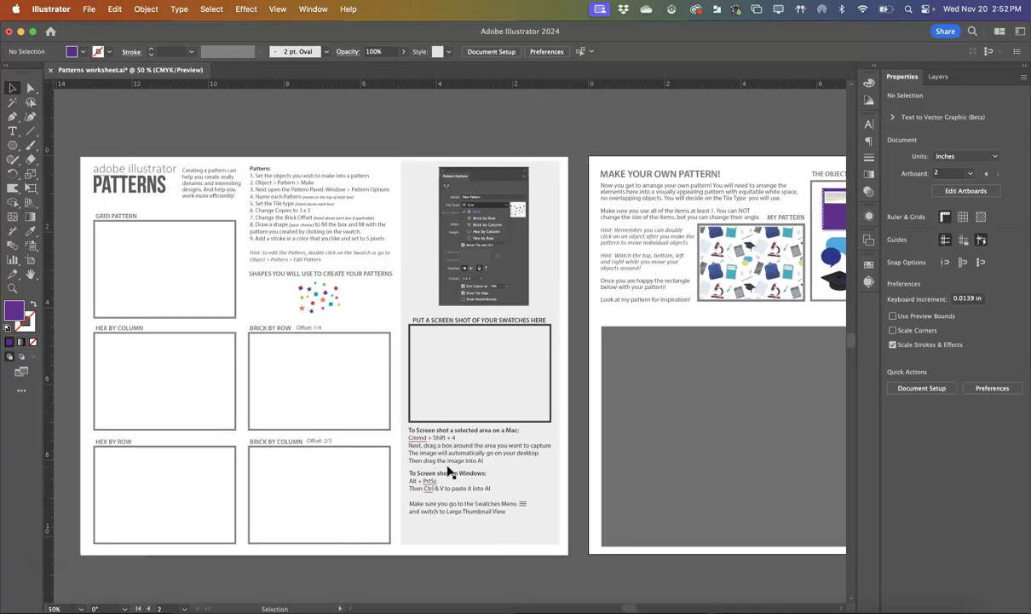